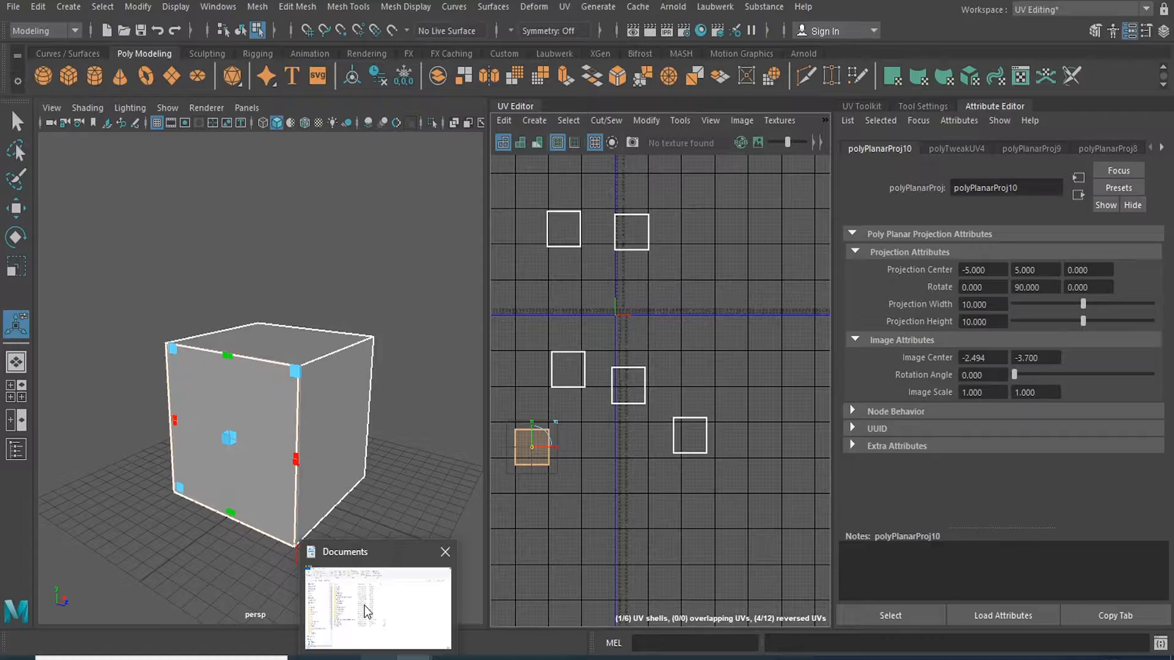
- Exit the planar projection manipulator and turn on shaded display for the cube's UV shells
{"action": "scroll", "coordinate": [401, 409], "scroll_direction": "down", "scroll_amount": 2}
{"action": "middle_click_drag", "start_coordinate": [398, 409], "coordinate": [407, 392], "text": "alt"}
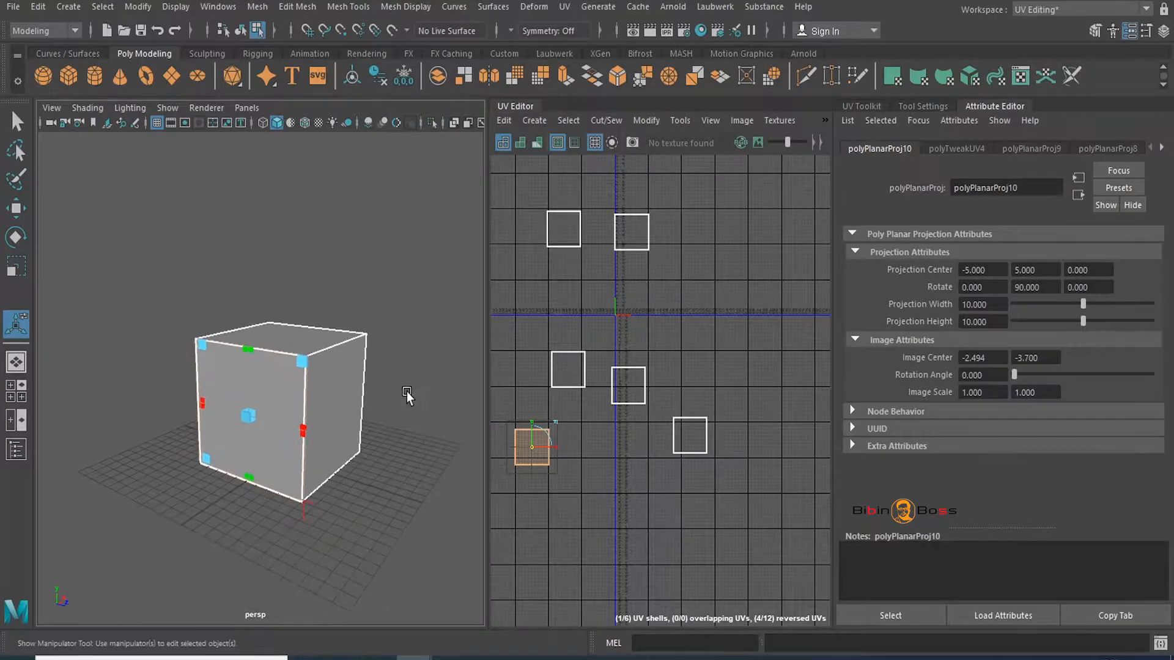
{"action": "left_click_drag", "start_coordinate": [406, 391], "coordinate": [359, 419], "text": "alt"}
{"action": "left_click", "coordinate": [336, 486]}
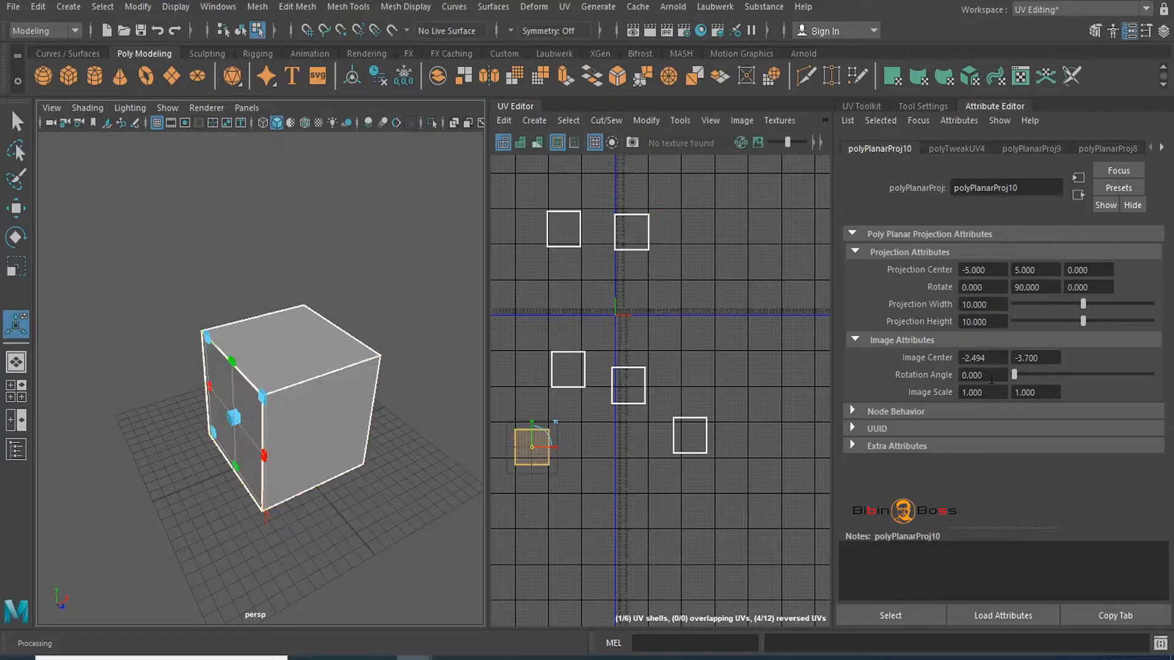
{"action": "middle_click_drag", "start_coordinate": [625, 385], "coordinate": [716, 370], "text": "alt"}
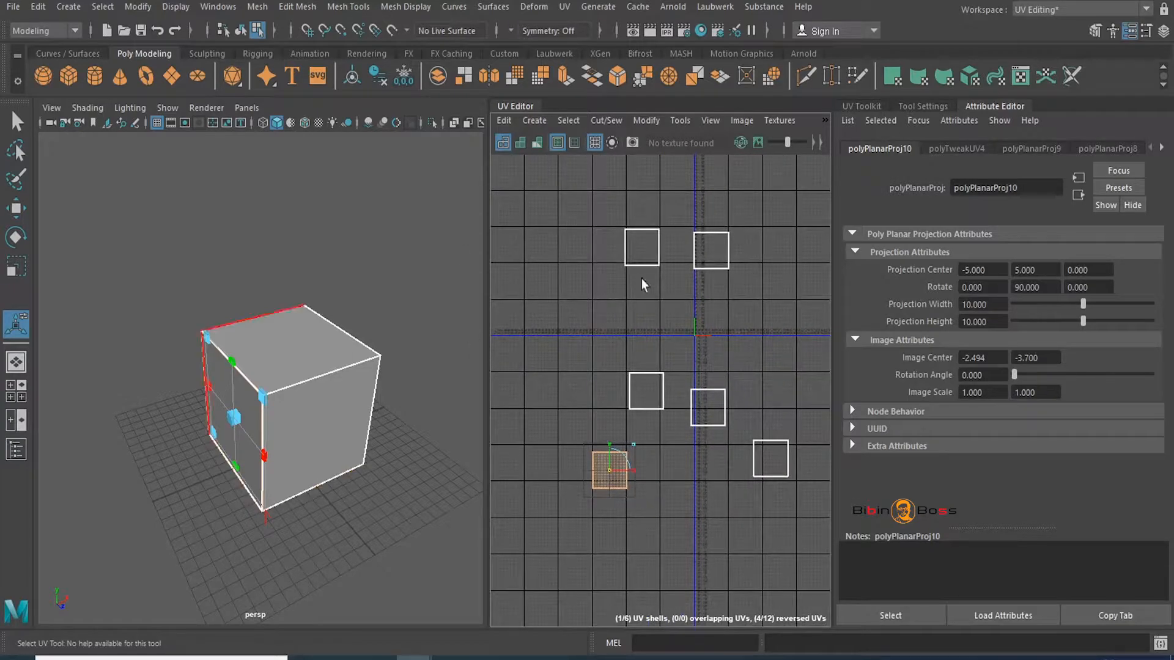
{"action": "right_click_drag", "start_coordinate": [263, 339], "coordinate": [331, 214]}
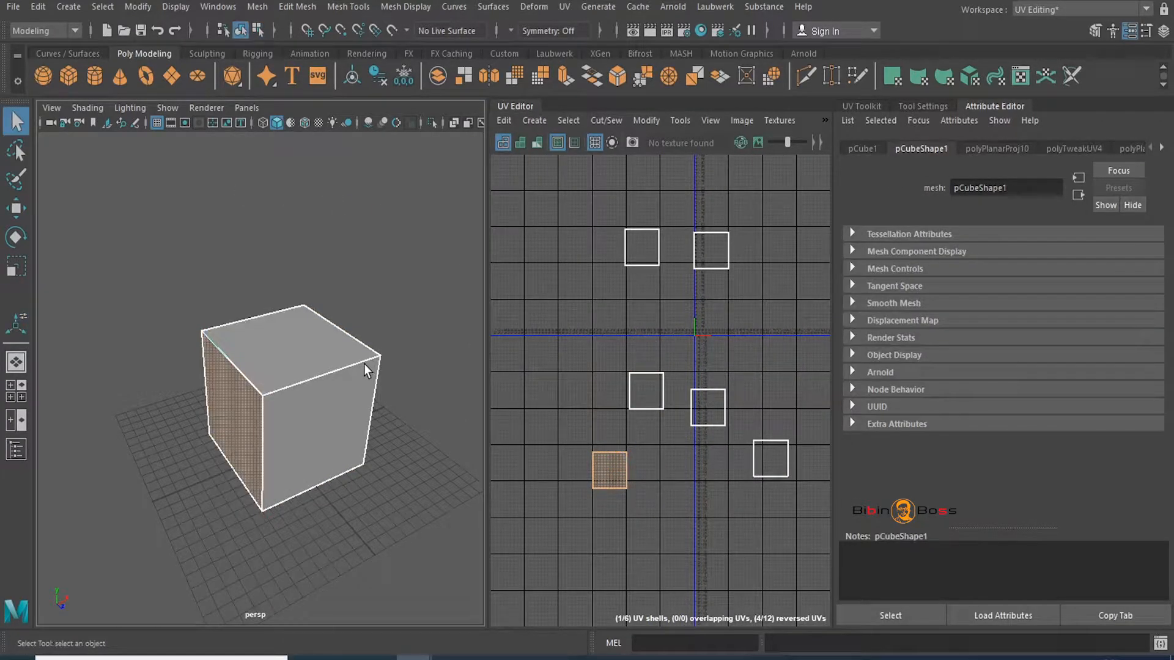
{"action": "left_click", "coordinate": [522, 146]}
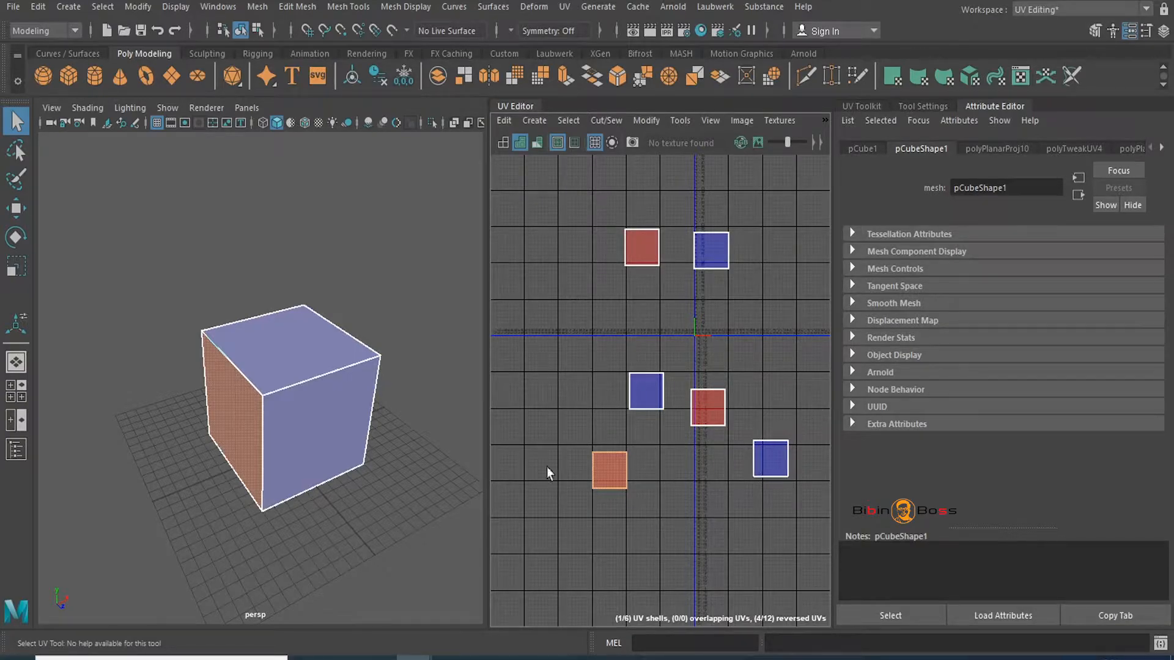
- Assign a new Blinn material to the cube and connect a File texture to its Color
{"action": "right_click_drag", "start_coordinate": [333, 365], "coordinate": [391, 219]}
{"action": "left_click", "coordinate": [365, 53]}
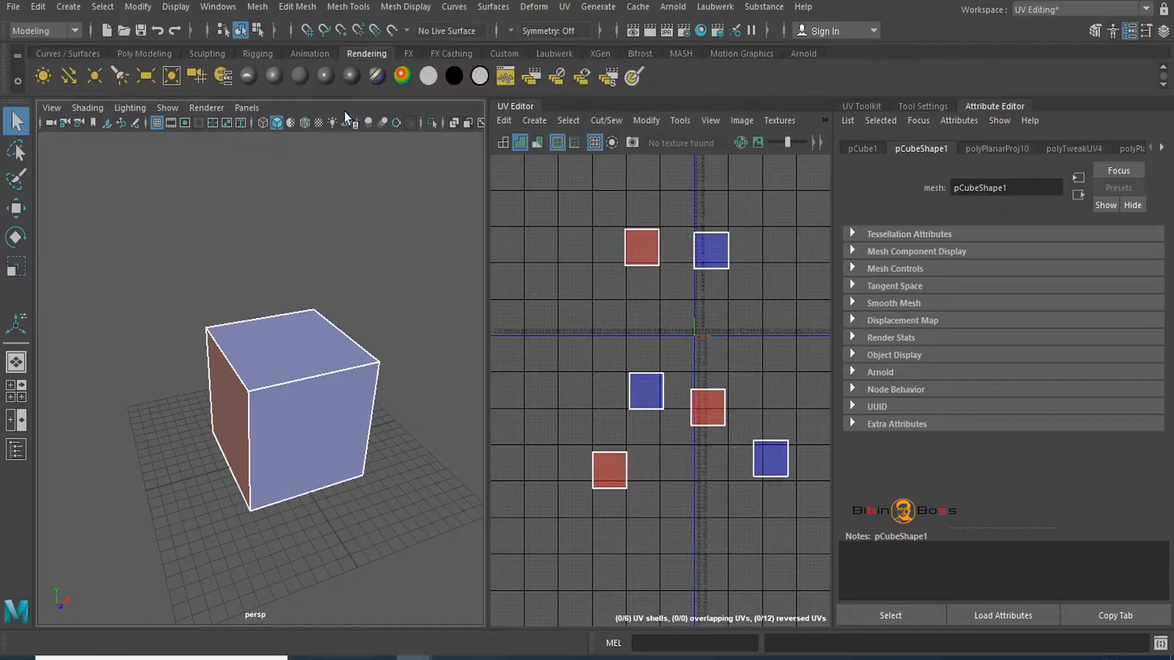
{"action": "left_click", "coordinate": [269, 77]}
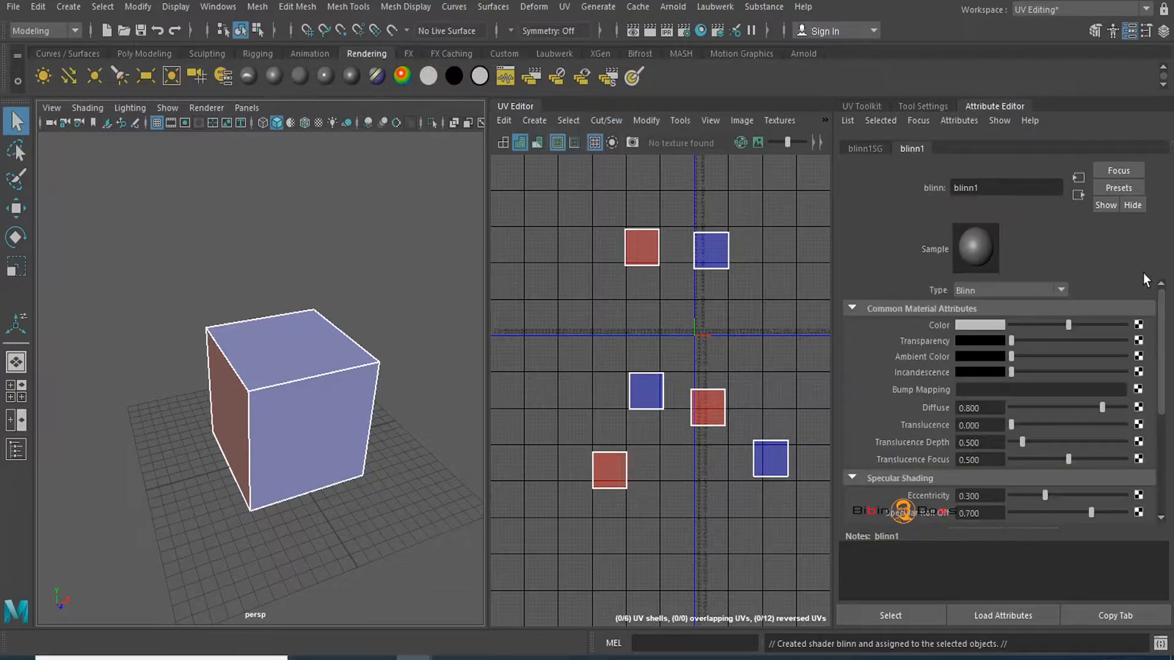
{"action": "left_click", "coordinate": [1138, 325]}
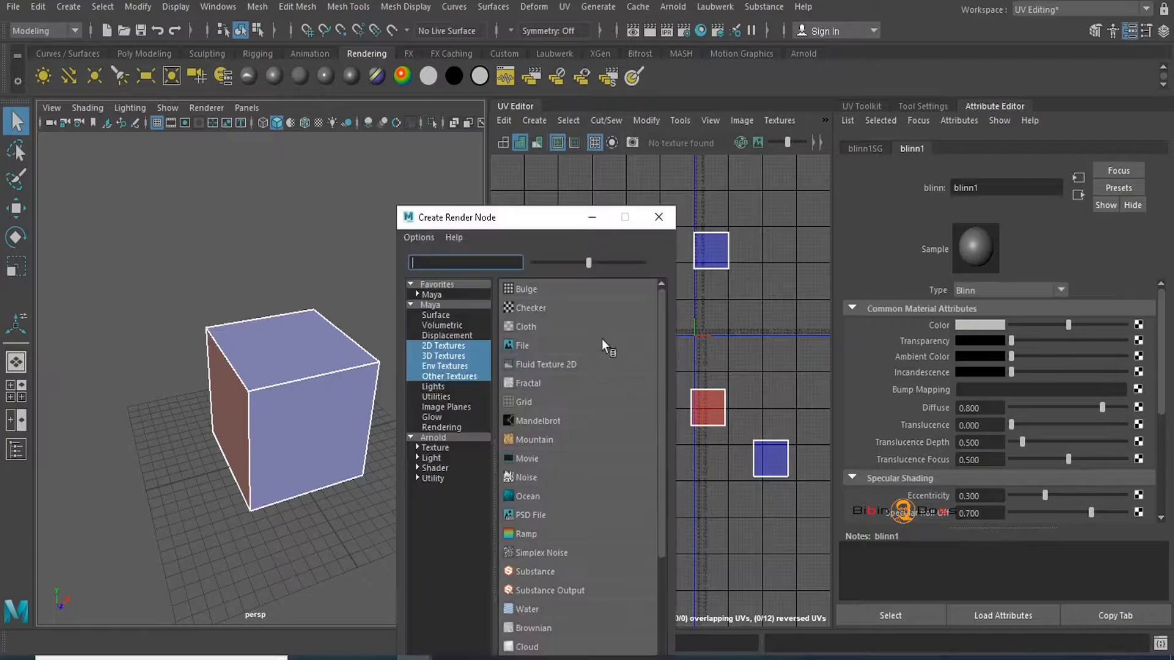
{"action": "left_click", "coordinate": [537, 338]}
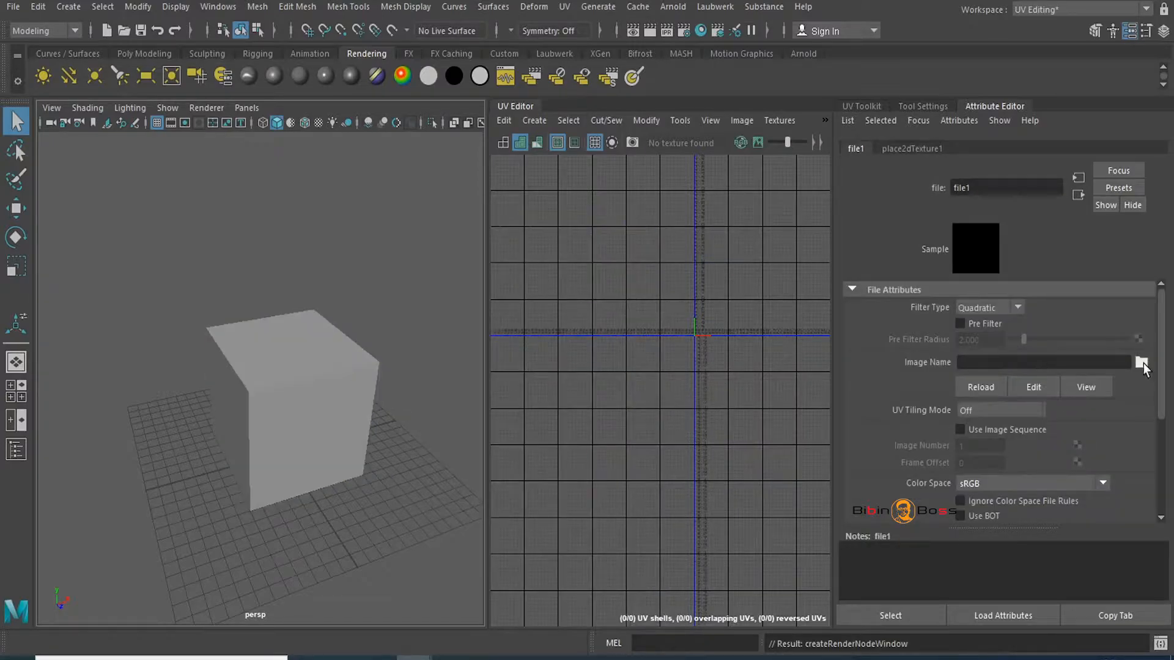
- Browse for the File texture's image and set the current project to E:\Animation
{"action": "left_click", "coordinate": [1141, 362]}
{"action": "left_click", "coordinate": [315, 147]}
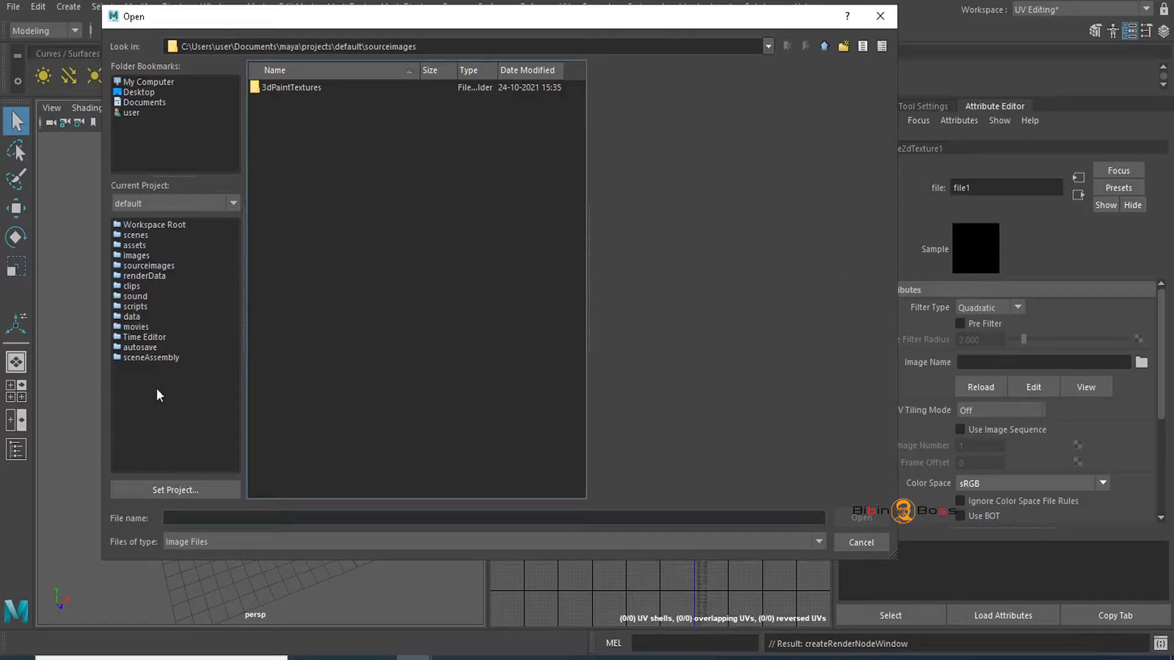
{"action": "left_click", "coordinate": [175, 490]}
{"action": "left_click", "coordinate": [168, 103]}
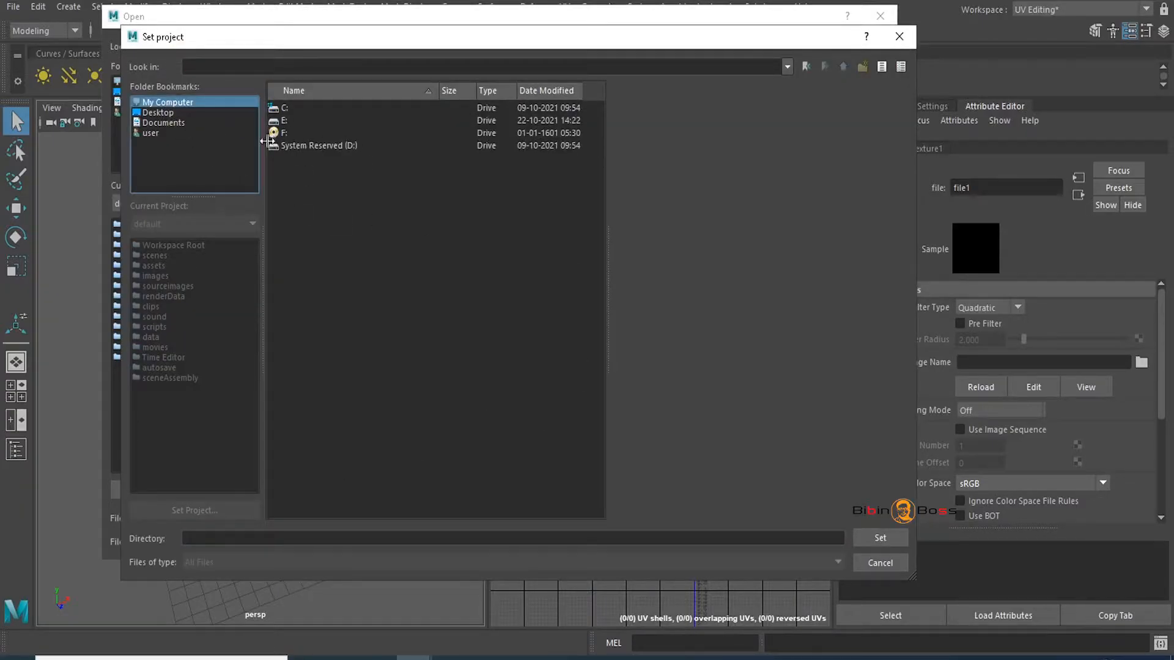
{"action": "double_click", "coordinate": [285, 121]}
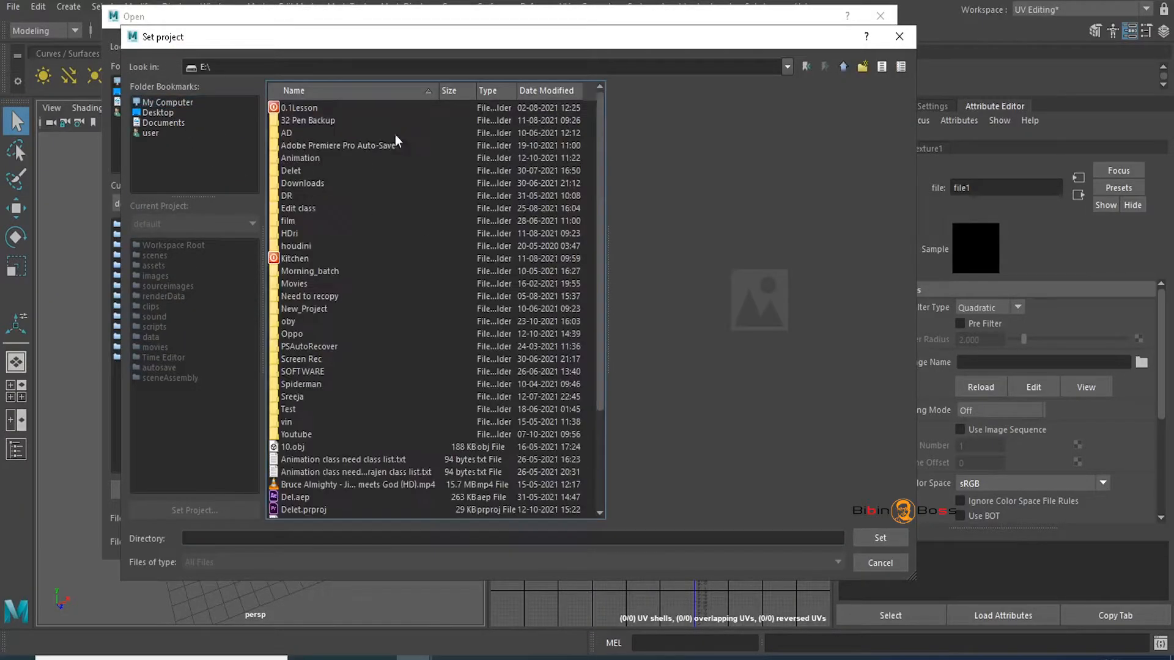
{"action": "double_click", "coordinate": [307, 154]}
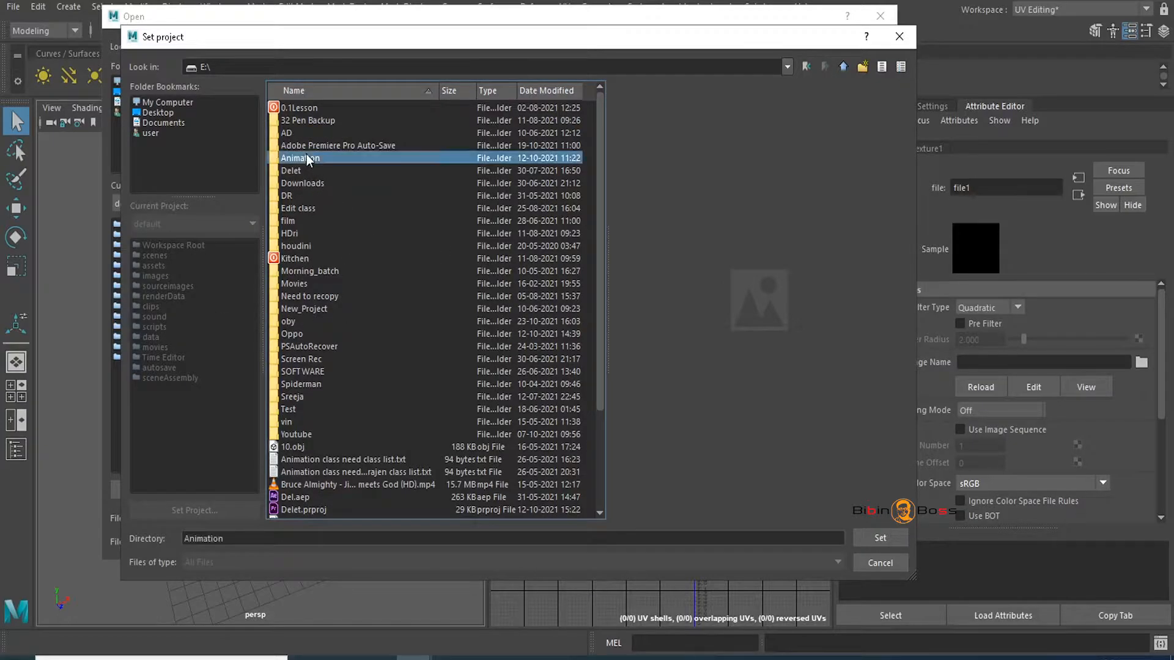
{"action": "left_click", "coordinate": [903, 538]}
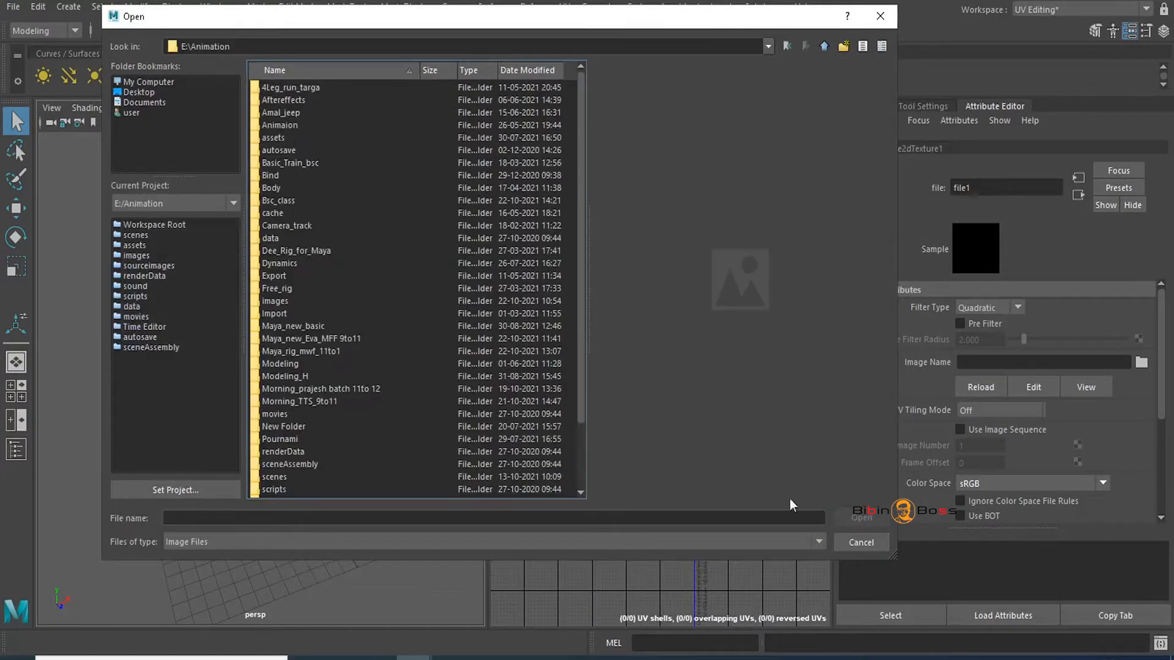
- Load Cadbury_Ref_01.jpg from the project's sourceimages folder as the File texture's image
{"action": "left_click", "coordinate": [339, 312]}
{"action": "scroll", "coordinate": [339, 461], "scroll_direction": "down", "scroll_amount": 2}
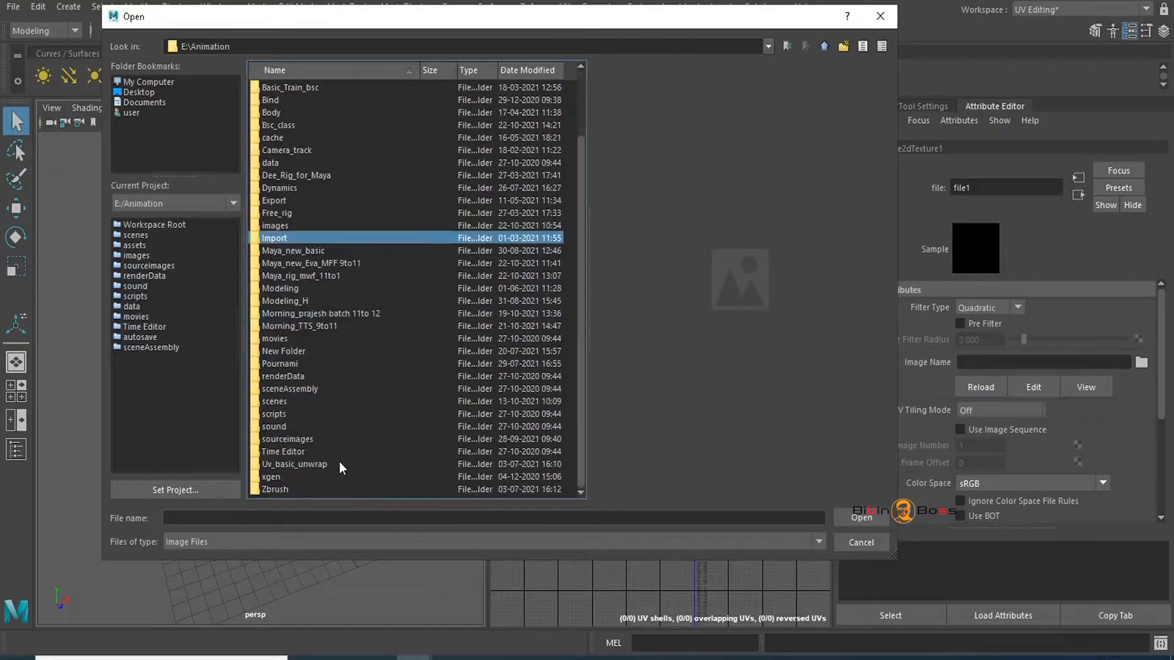
{"action": "double_click", "coordinate": [294, 440]}
{"action": "left_click", "coordinate": [340, 263]}
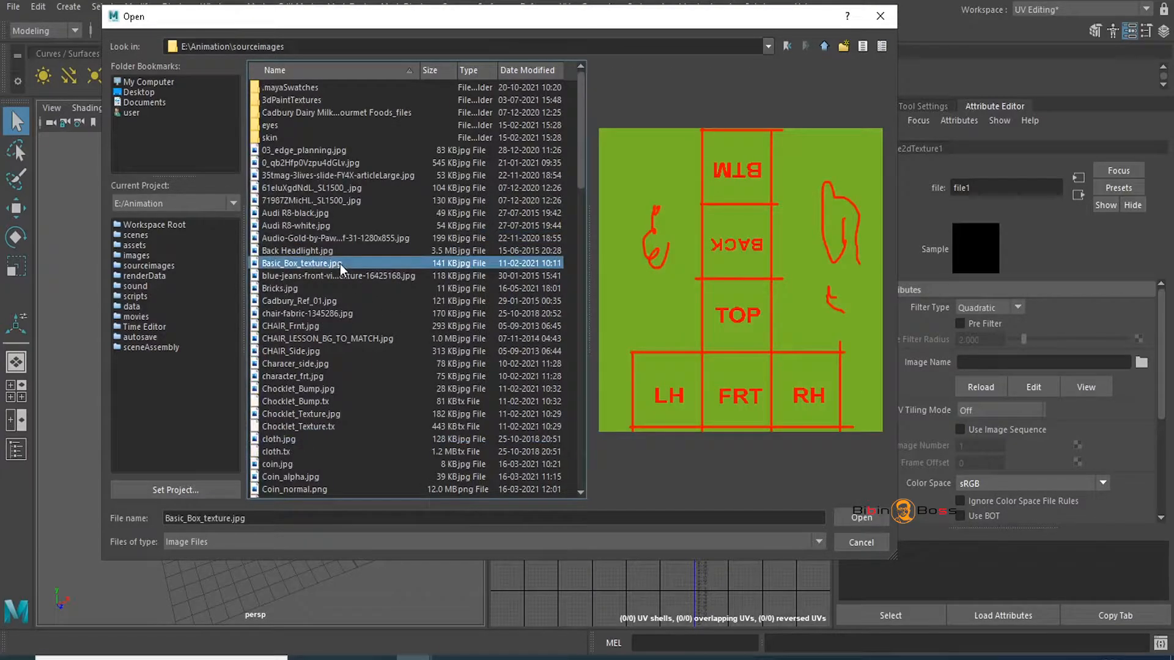
{"action": "scroll", "coordinate": [336, 263], "scroll_direction": "down", "scroll_amount": 1}
{"action": "left_click", "coordinate": [318, 240]}
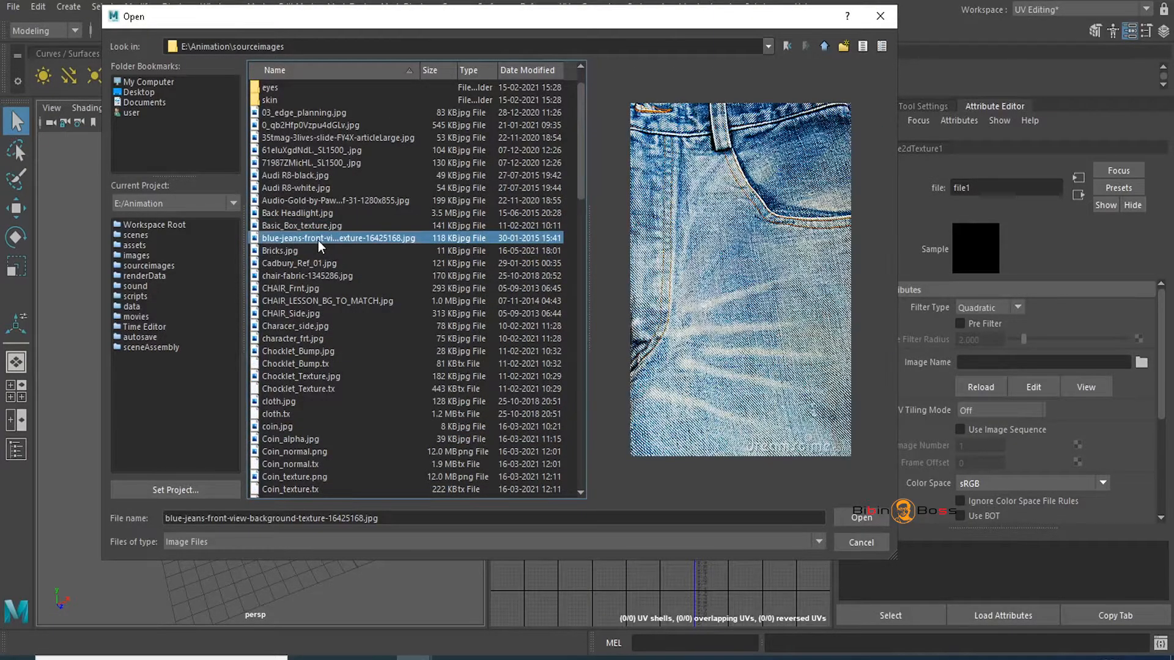
{"action": "key", "text": "Down"}
{"action": "key", "text": "Down"}
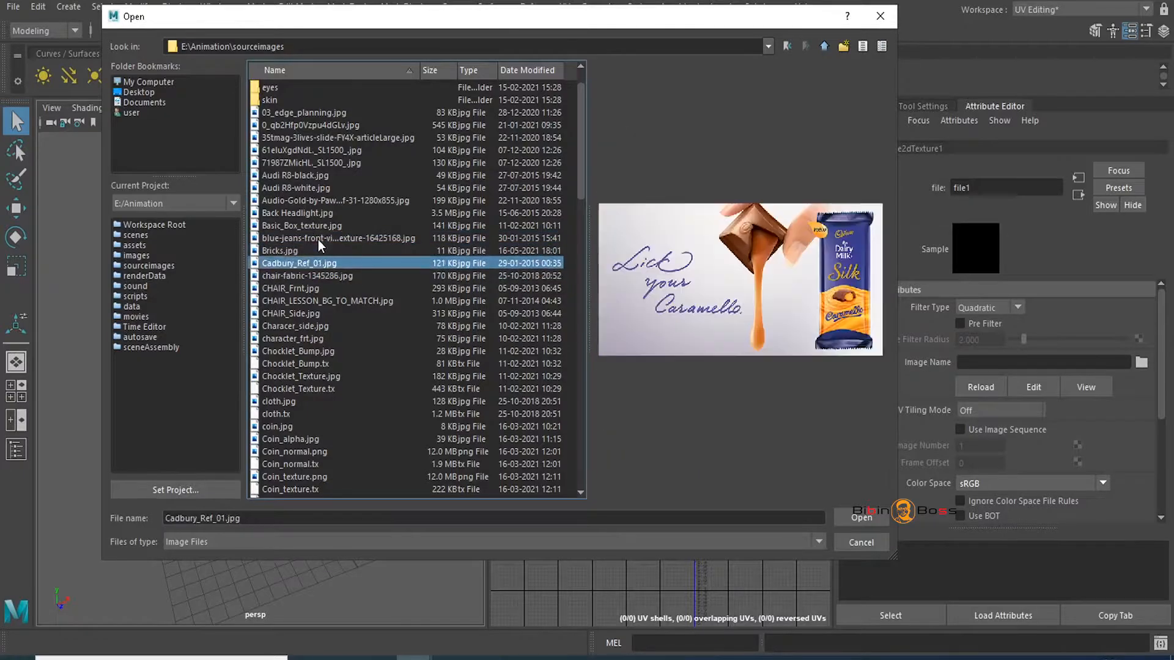
{"action": "left_click", "coordinate": [862, 518]}
- Collapse the UV Editor and turn on textured display in the perspective view to inspect the cube's faces
{"action": "scroll", "coordinate": [323, 425], "scroll_direction": "up", "scroll_amount": 2}
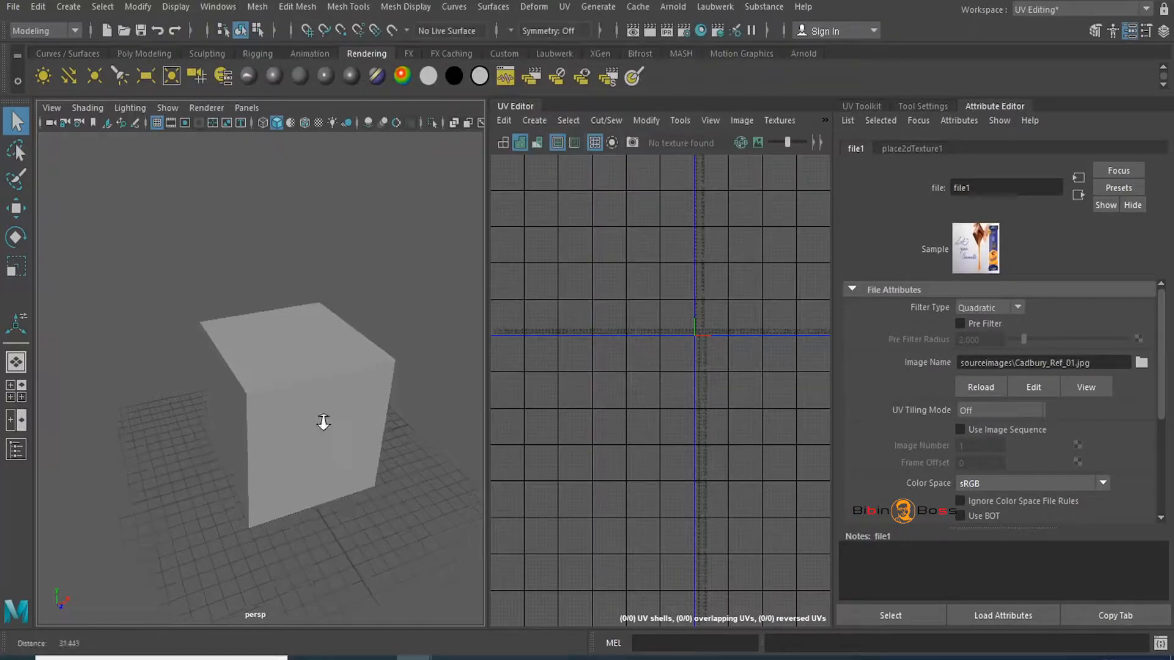
{"action": "left_click", "coordinate": [518, 106]}
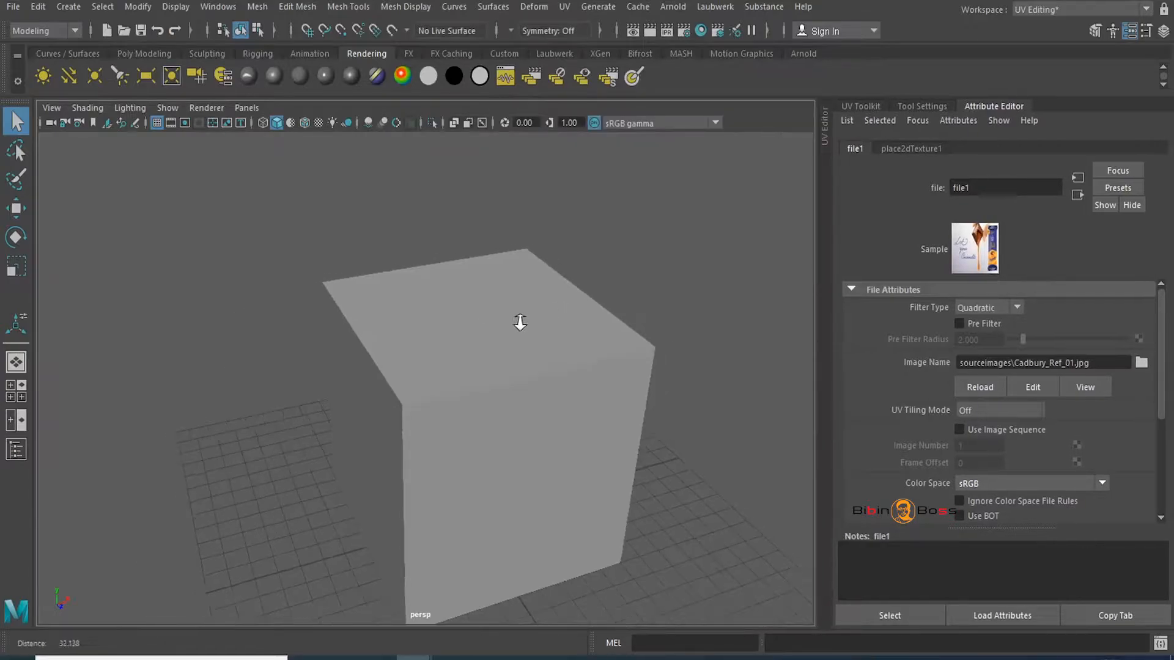
{"action": "key", "text": "6"}
{"action": "left_click_drag", "start_coordinate": [441, 412], "coordinate": [438, 365], "text": "alt"}
{"action": "middle_click_drag", "start_coordinate": [437, 364], "coordinate": [426, 342], "text": "alt"}
{"action": "scroll", "coordinate": [425, 342], "scroll_direction": "up", "scroll_amount": 4}
{"action": "left_click_drag", "start_coordinate": [426, 349], "coordinate": [468, 366], "text": "alt"}
{"action": "mouse_move", "coordinate": [728, 450]}
{"action": "left_mouse_down", "text": "alt"}
{"action": "mouse_move", "coordinate": [524, 424]}
{"action": "mouse_move", "coordinate": [571, 309]}
{"action": "mouse_move", "coordinate": [397, 471]}
{"action": "mouse_move", "coordinate": [359, 432]}
{"action": "mouse_move", "coordinate": [550, 361]}
{"action": "mouse_move", "coordinate": [461, 432]}
{"action": "mouse_move", "coordinate": [505, 433]}
{"action": "mouse_move", "coordinate": [495, 421]}
{"action": "mouse_move", "coordinate": [506, 450]}
{"action": "mouse_move", "coordinate": [493, 492]}
{"action": "mouse_move", "coordinate": [506, 451]}
{"action": "mouse_move", "coordinate": [589, 401]}
{"action": "mouse_move", "coordinate": [346, 394]}
{"action": "mouse_move", "coordinate": [486, 420]}
{"action": "mouse_move", "coordinate": [428, 318]}
{"action": "mouse_move", "coordinate": [446, 423]}
{"action": "mouse_move", "coordinate": [594, 422]}
{"action": "mouse_move", "coordinate": [579, 482]}
{"action": "mouse_move", "coordinate": [524, 484]}
{"action": "mouse_move", "coordinate": [713, 501]}
{"action": "mouse_move", "coordinate": [494, 466]}
{"action": "mouse_move", "coordinate": [634, 490]}
{"action": "mouse_move", "coordinate": [731, 467]}
{"action": "left_mouse_up", "text": "alt"}
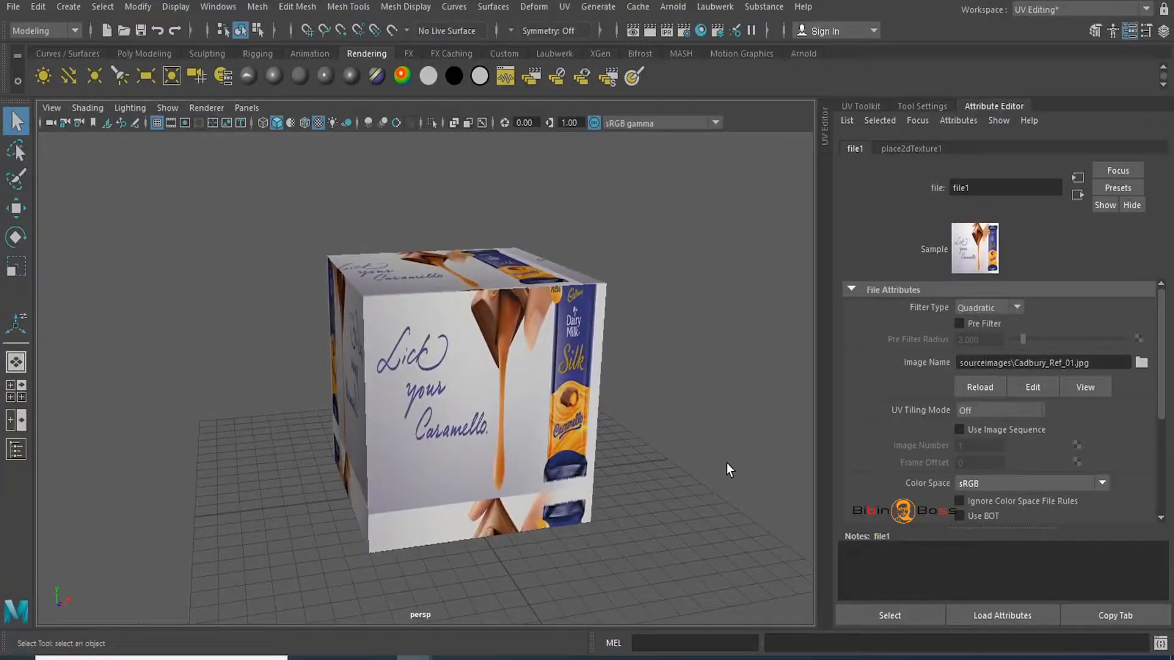
- Select the textured cube and expand the UV Editor to show its shells with the image
{"action": "left_click", "coordinate": [559, 410]}
{"action": "left_click", "coordinate": [824, 131]}
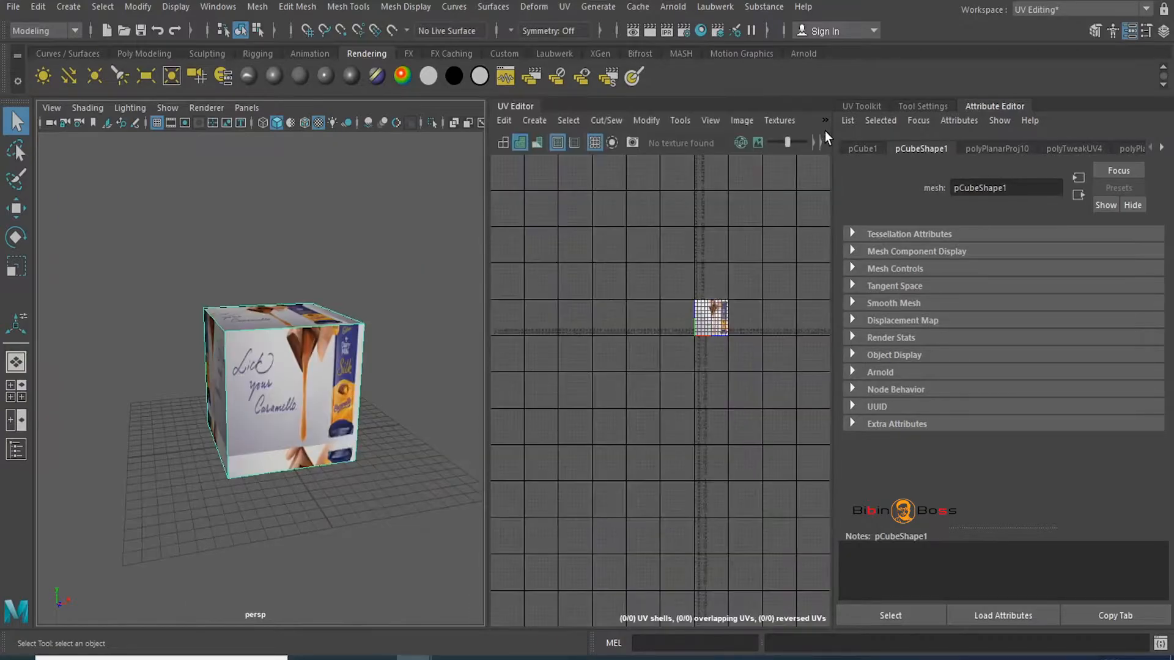
{"action": "left_click", "coordinate": [359, 374]}
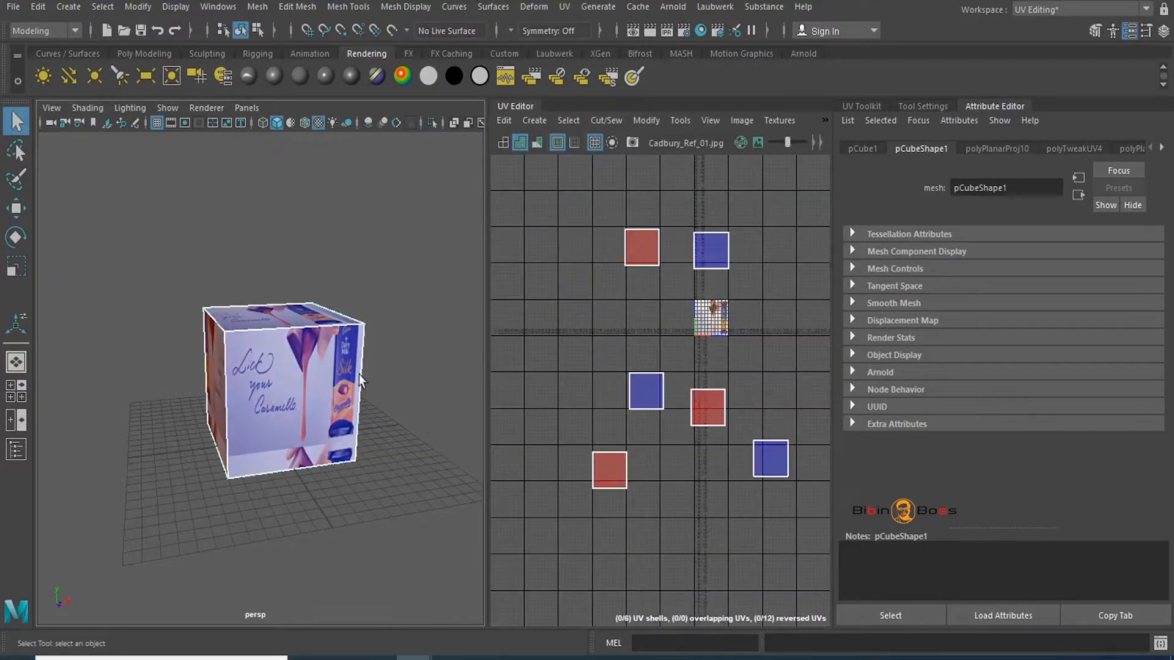
- Move the front face's UV shell diagonally up and right of the texture tile in the UV Editor
{"action": "right_click_drag", "start_coordinate": [233, 404], "coordinate": [305, 432], "text": "alt"}
{"action": "middle_click_drag", "start_coordinate": [306, 432], "coordinate": [244, 424], "text": "alt"}
{"action": "left_click_drag", "start_coordinate": [243, 424], "coordinate": [269, 419], "text": "alt"}
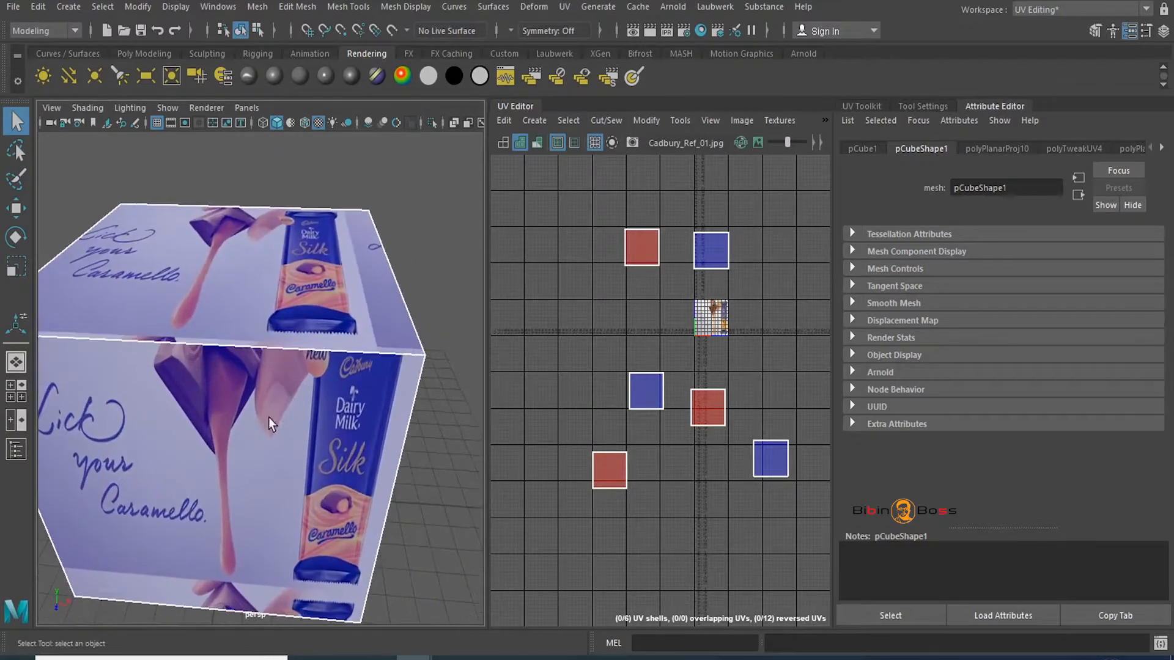
{"action": "right_click_drag", "start_coordinate": [269, 420], "coordinate": [238, 422], "text": "alt"}
{"action": "left_click", "coordinate": [269, 416]}
{"action": "left_click_drag", "start_coordinate": [268, 416], "coordinate": [297, 468], "text": "alt"}
{"action": "key", "text": "w"}
{"action": "left_click_drag", "start_coordinate": [713, 259], "coordinate": [752, 291]}
- Move the right side face's UV shell to sit directly right of the front shell
{"action": "middle_click_drag", "start_coordinate": [296, 342], "coordinate": [289, 354], "text": "alt"}
{"action": "left_click_drag", "start_coordinate": [289, 355], "coordinate": [182, 357], "text": "alt"}
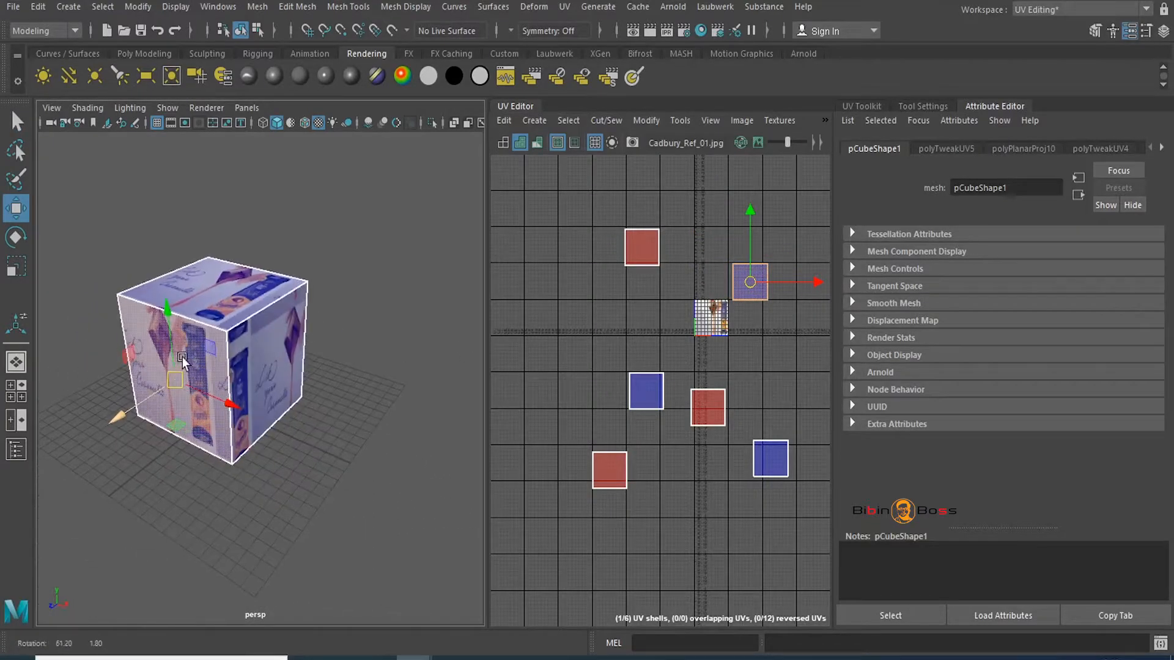
{"action": "left_click", "coordinate": [276, 347]}
{"action": "scroll", "coordinate": [739, 383], "scroll_direction": "down", "scroll_amount": 1}
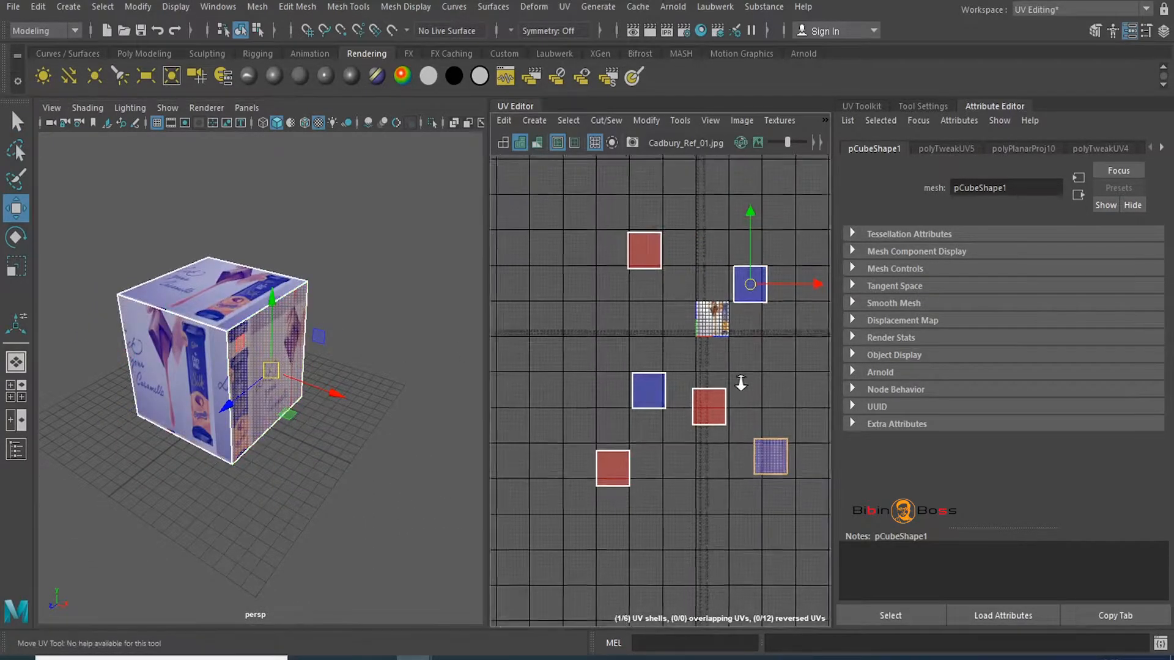
{"action": "middle_click_drag", "start_coordinate": [739, 383], "coordinate": [690, 388], "text": "alt"}
{"action": "left_click", "coordinate": [367, 417]}
{"action": "left_click", "coordinate": [264, 408]}
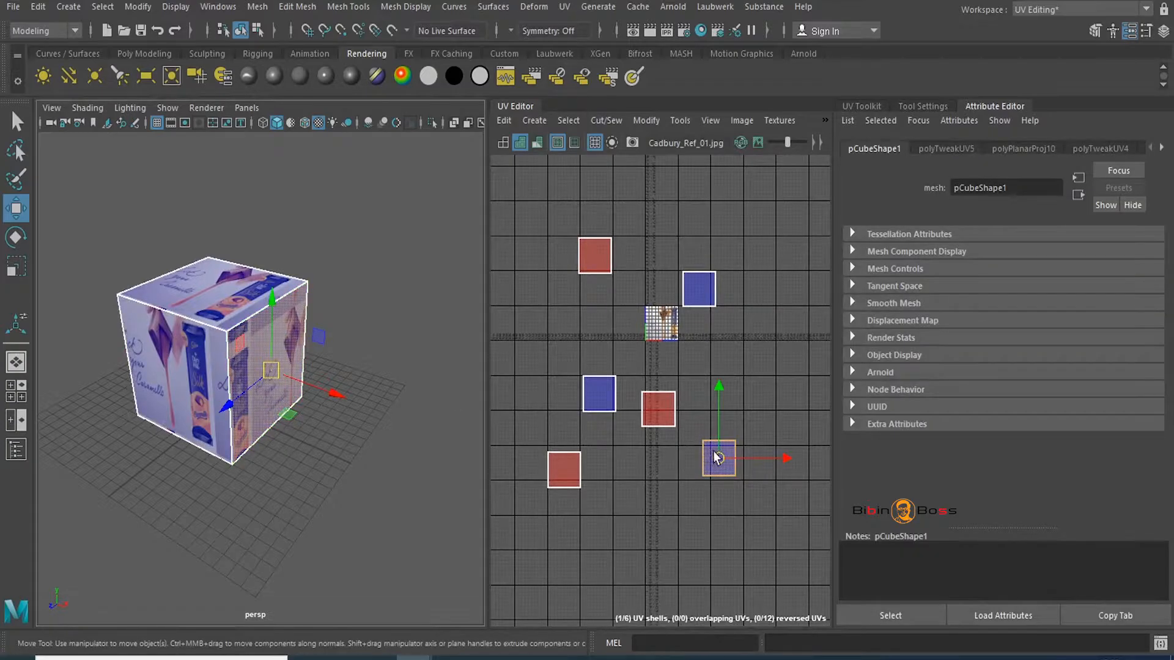
{"action": "left_click_drag", "start_coordinate": [713, 451], "coordinate": [739, 287]}
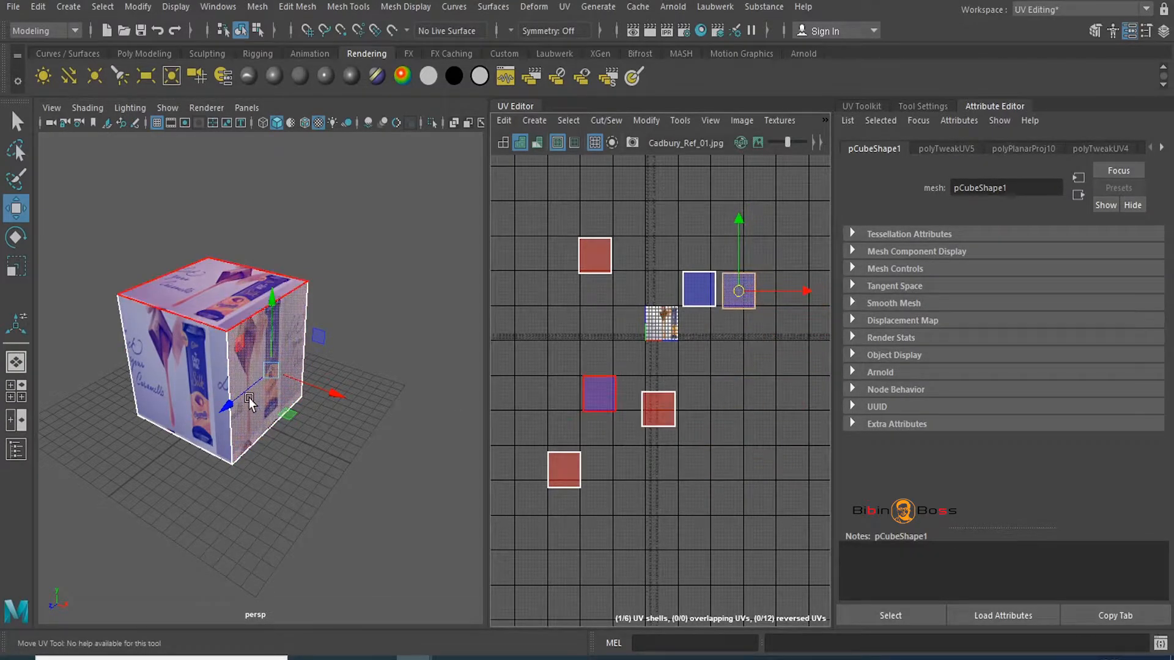
- Move the left side face's UV shell to sit directly left of the front shell
{"action": "left_click_drag", "start_coordinate": [248, 398], "coordinate": [460, 398], "text": "alt"}
{"action": "left_click", "coordinate": [244, 482]}
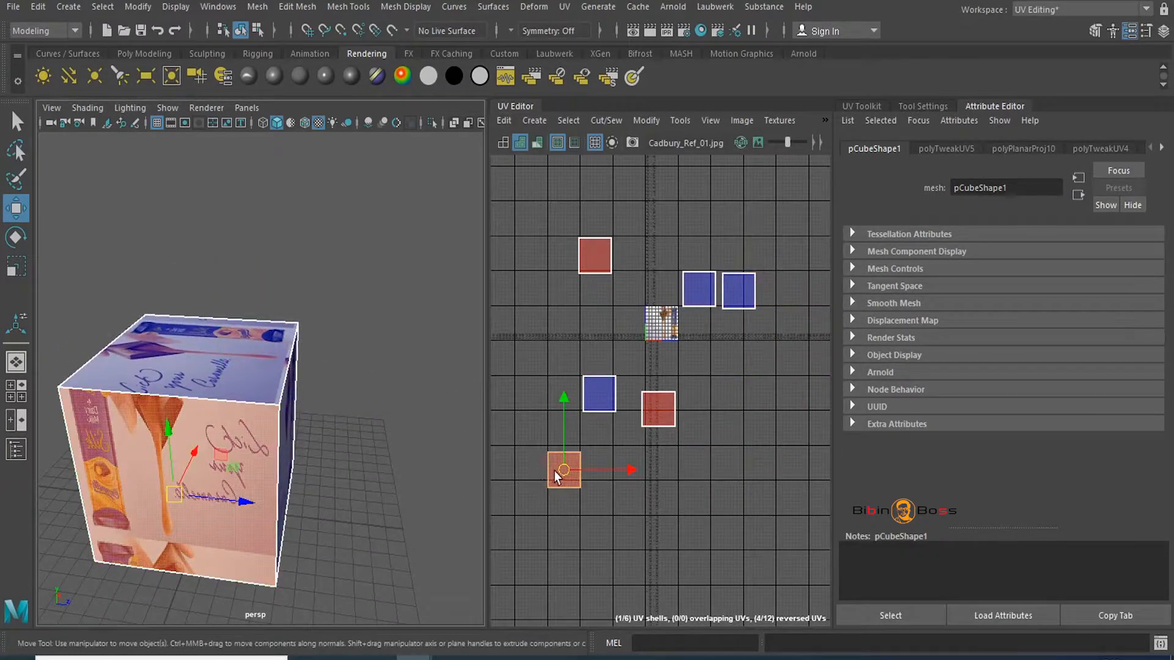
{"action": "left_click_drag", "start_coordinate": [554, 471], "coordinate": [664, 284]}
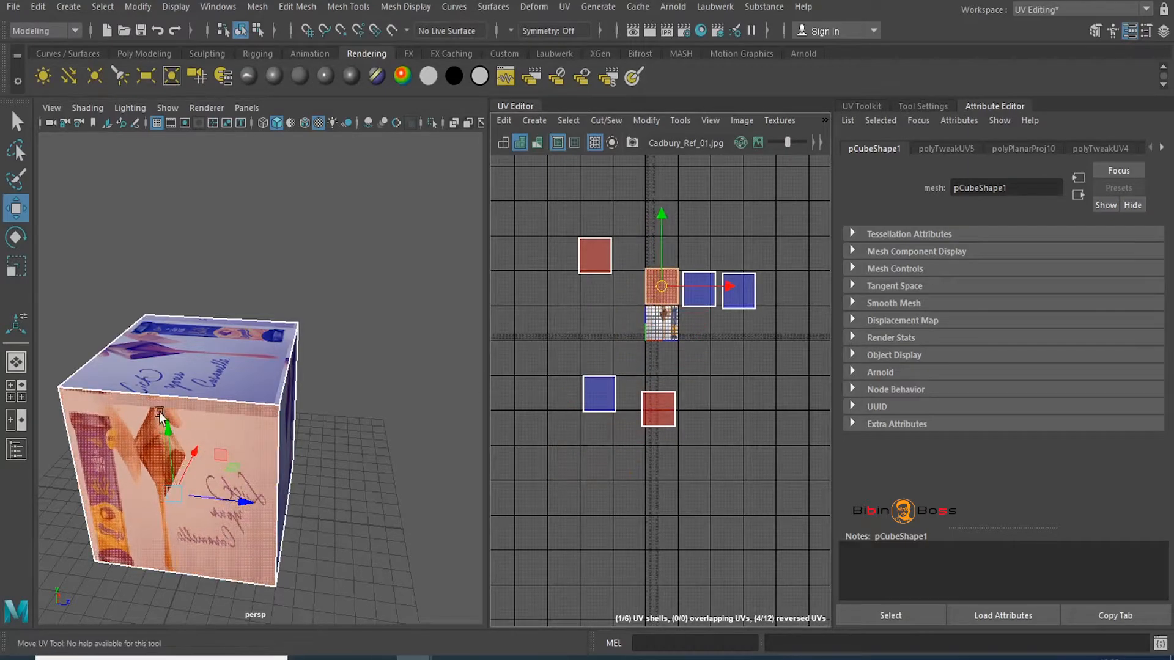
- Move the top face's UV shell to sit directly above the front shell
{"action": "left_click_drag", "start_coordinate": [158, 413], "coordinate": [67, 440], "text": "alt"}
{"action": "left_click", "coordinate": [184, 378]}
{"action": "middle_click_drag", "start_coordinate": [611, 422], "coordinate": [607, 490], "text": "alt"}
{"action": "left_click_drag", "start_coordinate": [583, 457], "coordinate": [643, 300]}
{"action": "left_click", "coordinate": [603, 472]}
{"action": "left_click_drag", "start_coordinate": [596, 459], "coordinate": [694, 313]}
- Move the back face's UV shell to sit directly above the top shell
{"action": "left_click_drag", "start_coordinate": [225, 431], "coordinate": [266, 419], "text": "alt"}
{"action": "left_click", "coordinate": [266, 419]}
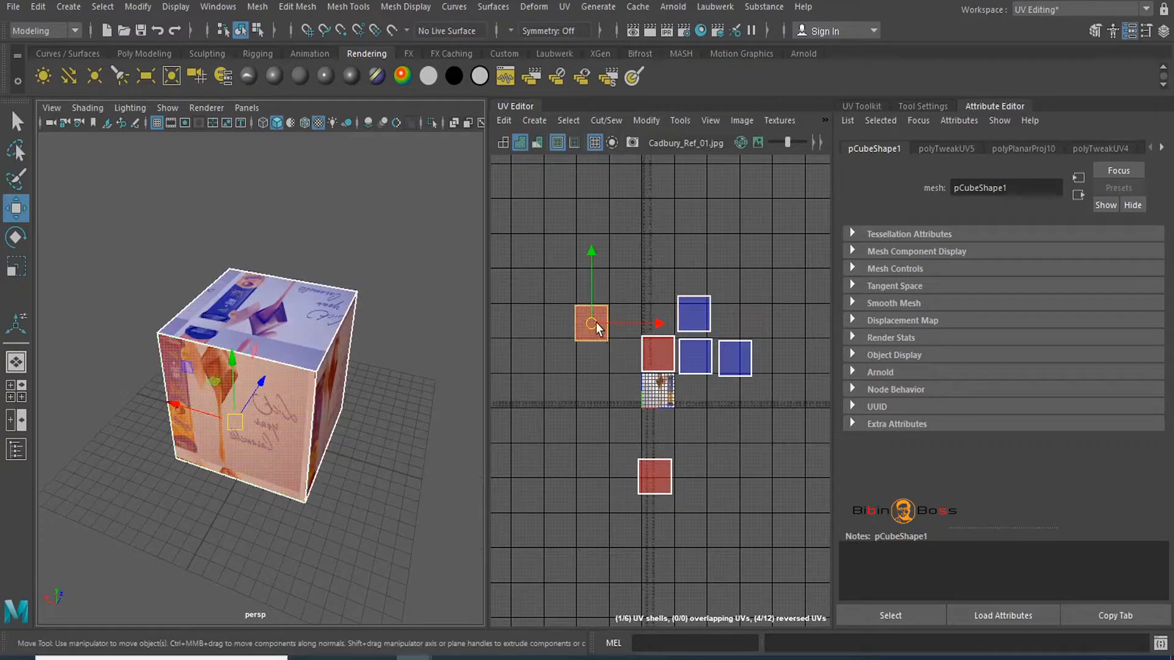
{"action": "left_click_drag", "start_coordinate": [595, 321], "coordinate": [696, 270]}
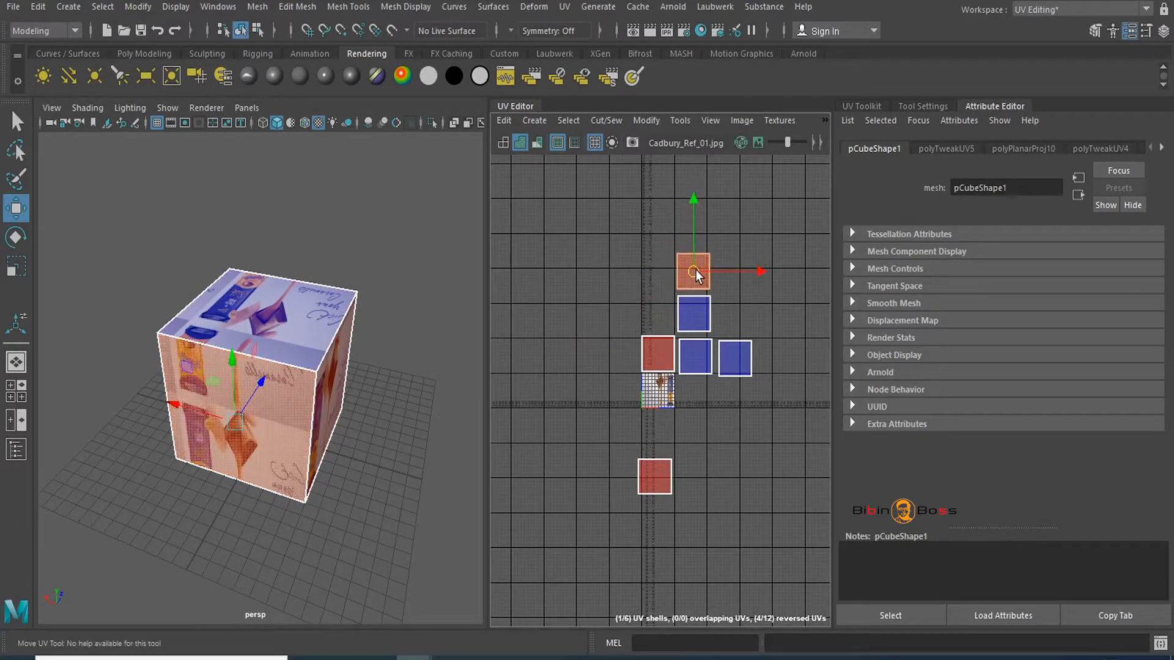
- Move the bottom face's UV shell to the upper end of the column, directly above the back shell
{"action": "left_click_drag", "start_coordinate": [299, 404], "coordinate": [261, 409], "text": "alt"}
{"action": "left_click", "coordinate": [273, 454]}
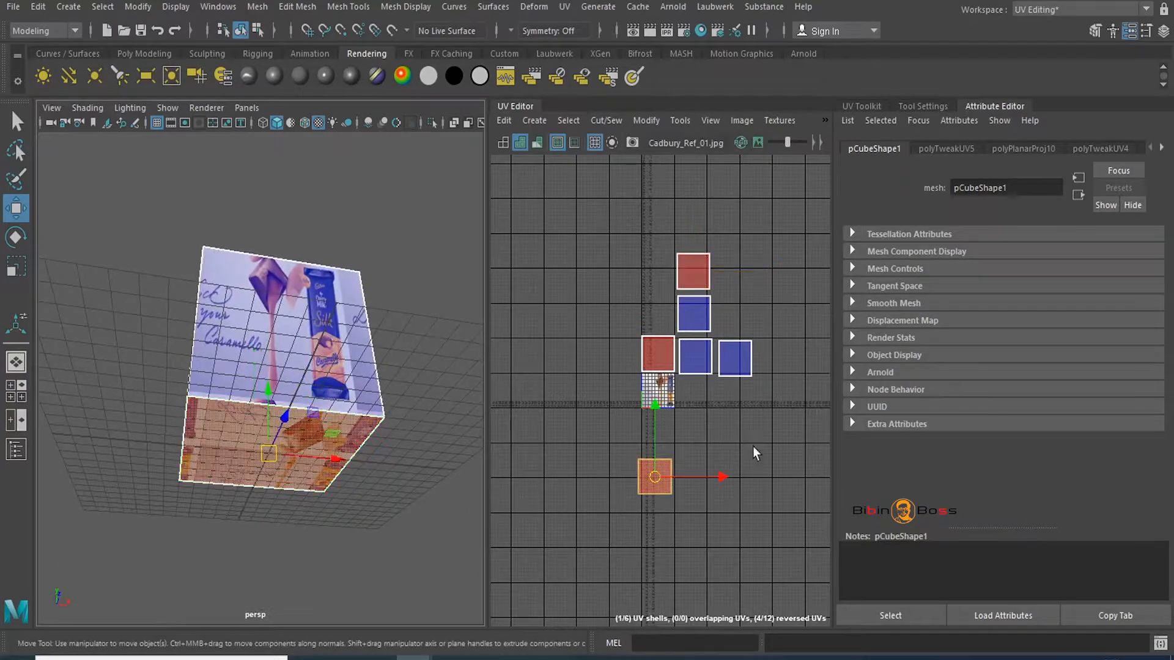
{"action": "left_click_drag", "start_coordinate": [654, 475], "coordinate": [691, 231]}
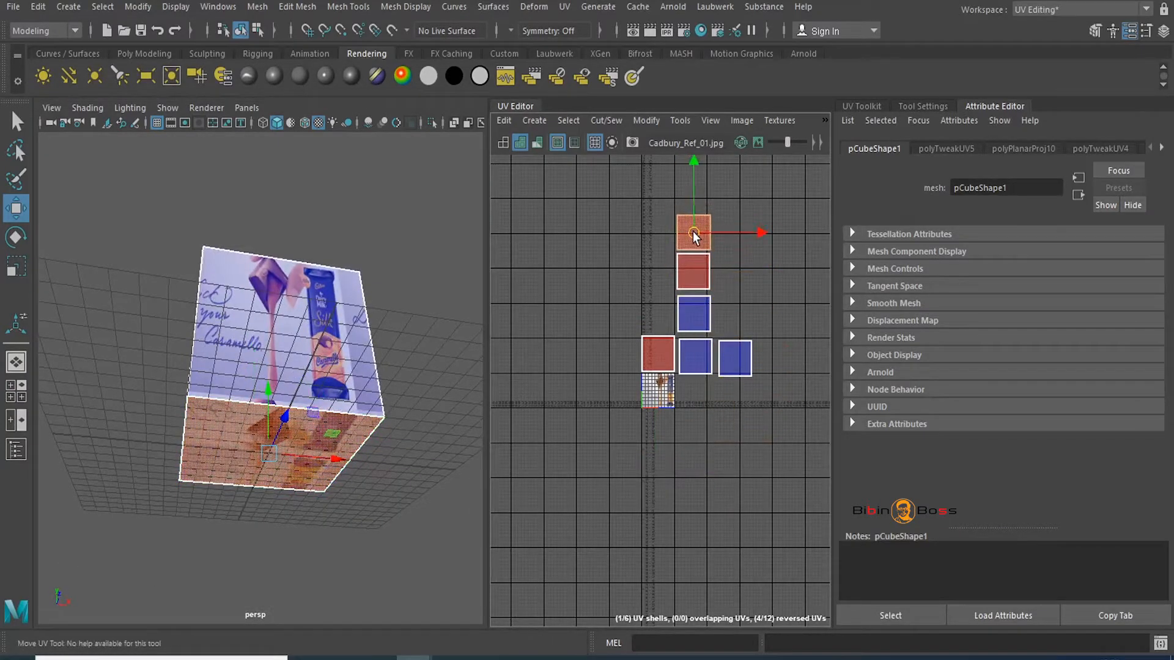
{"action": "left_click_drag", "start_coordinate": [402, 358], "coordinate": [245, 369], "text": "alt"}
{"action": "left_click", "coordinate": [287, 435]}
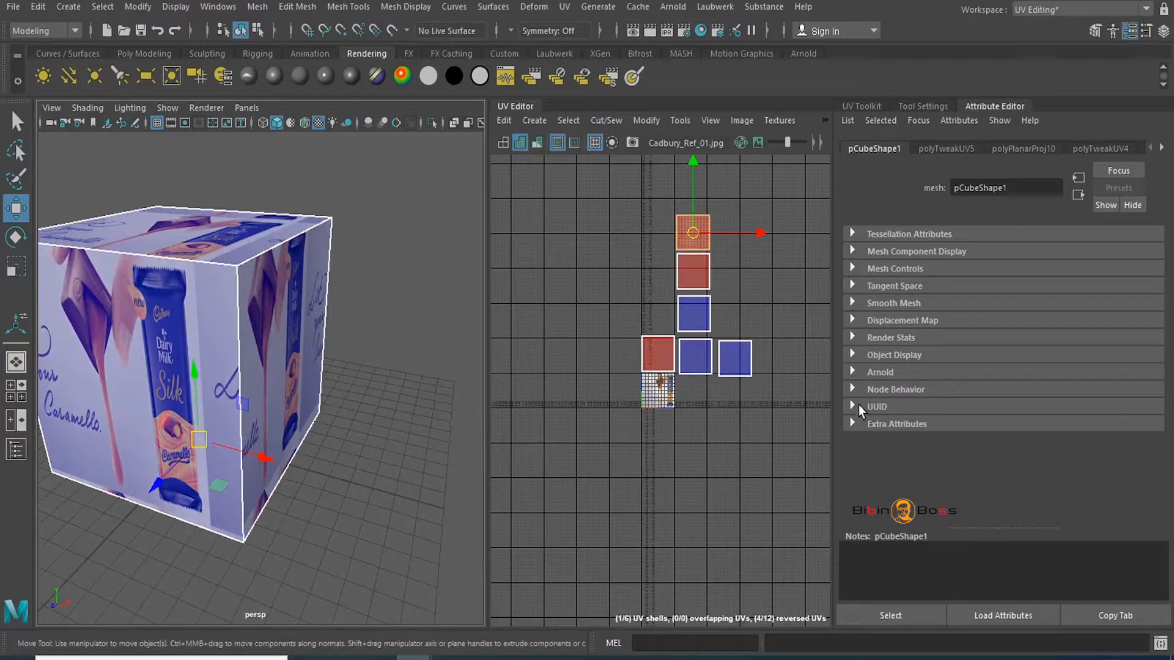
- Move and sew the front and right side faces' UV shells together along their shared vertical edge
{"action": "left_click_drag", "start_coordinate": [369, 380], "coordinate": [273, 402], "text": "alt"}
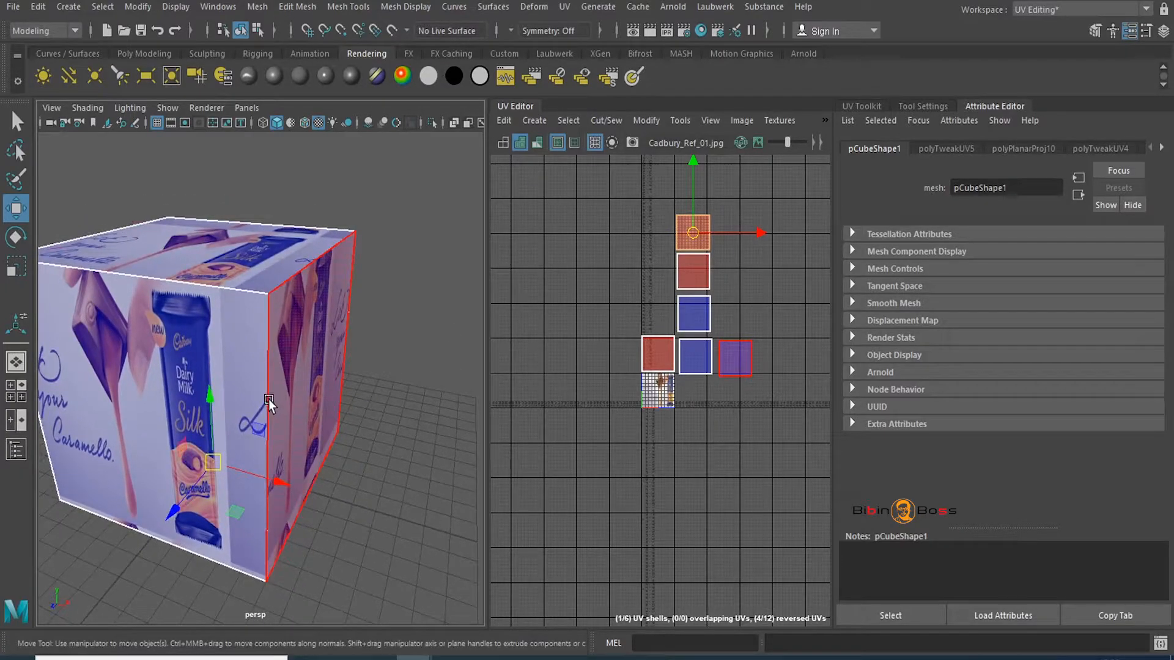
{"action": "right_click_drag", "start_coordinate": [269, 398], "coordinate": [262, 310]}
{"action": "right_click_drag", "start_coordinate": [266, 390], "coordinate": [256, 193]}
{"action": "left_click", "coordinate": [269, 387]}
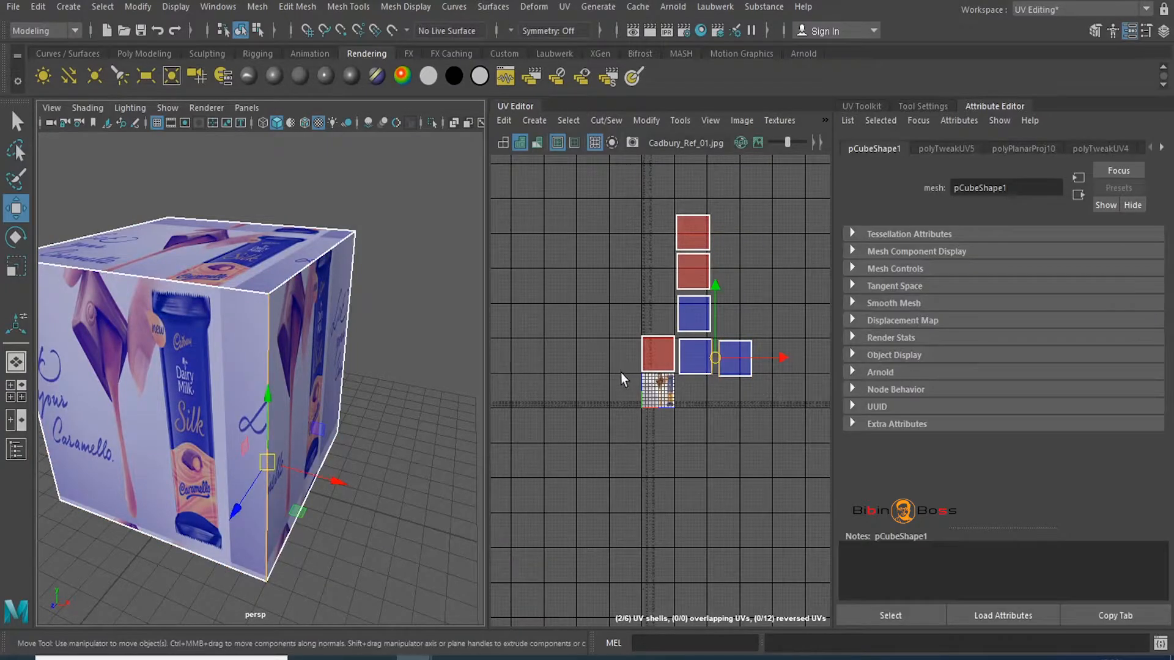
{"action": "scroll", "coordinate": [621, 380], "scroll_direction": "up", "scroll_amount": 5}
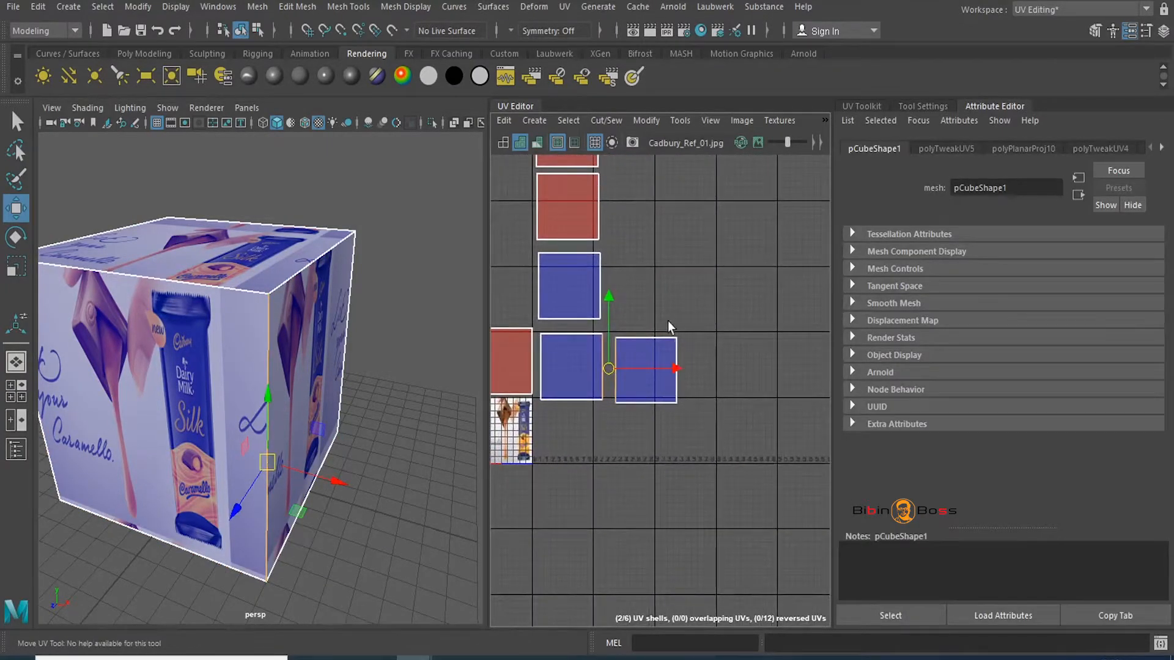
{"action": "right_click_drag", "start_coordinate": [667, 321], "coordinate": [665, 279], "text": "shift"}
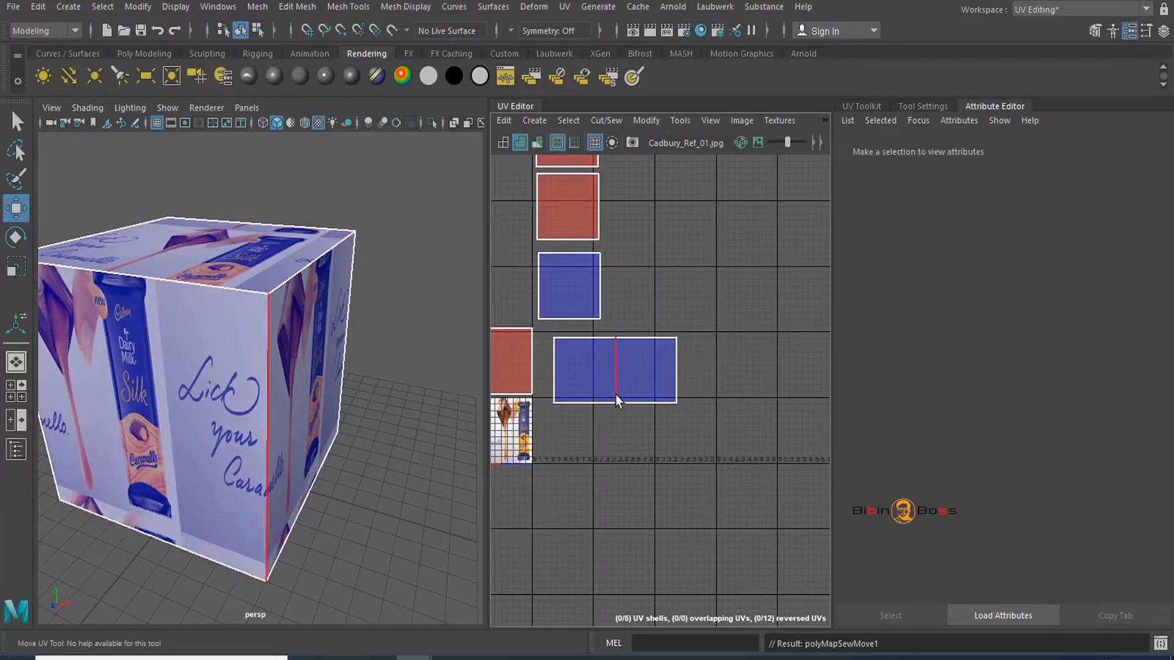
- Inspect the texture across the sewn corner and on the left side face, selecting the edge it shares with the front face
{"action": "left_click_drag", "start_coordinate": [327, 438], "coordinate": [279, 420], "text": "alt"}
{"action": "right_click_drag", "start_coordinate": [63, 457], "coordinate": [139, 470], "text": "alt"}
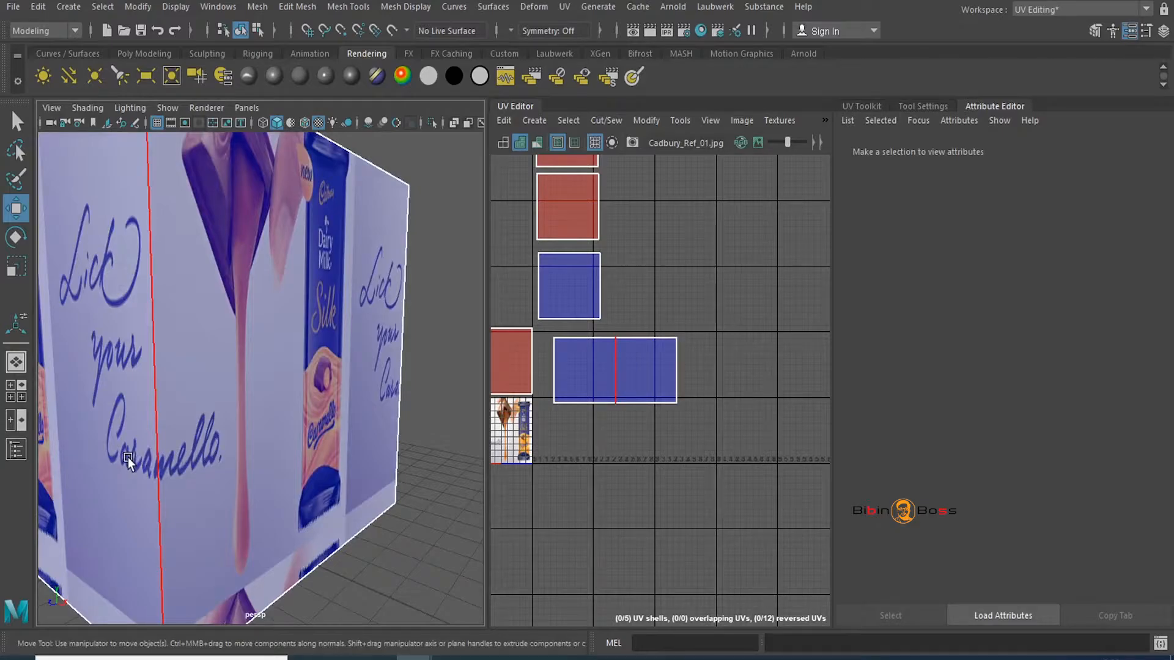
{"action": "middle_click_drag", "start_coordinate": [659, 339], "coordinate": [744, 349], "text": "alt"}
{"action": "middle_click_drag", "start_coordinate": [674, 378], "coordinate": [672, 390], "text": "alt"}
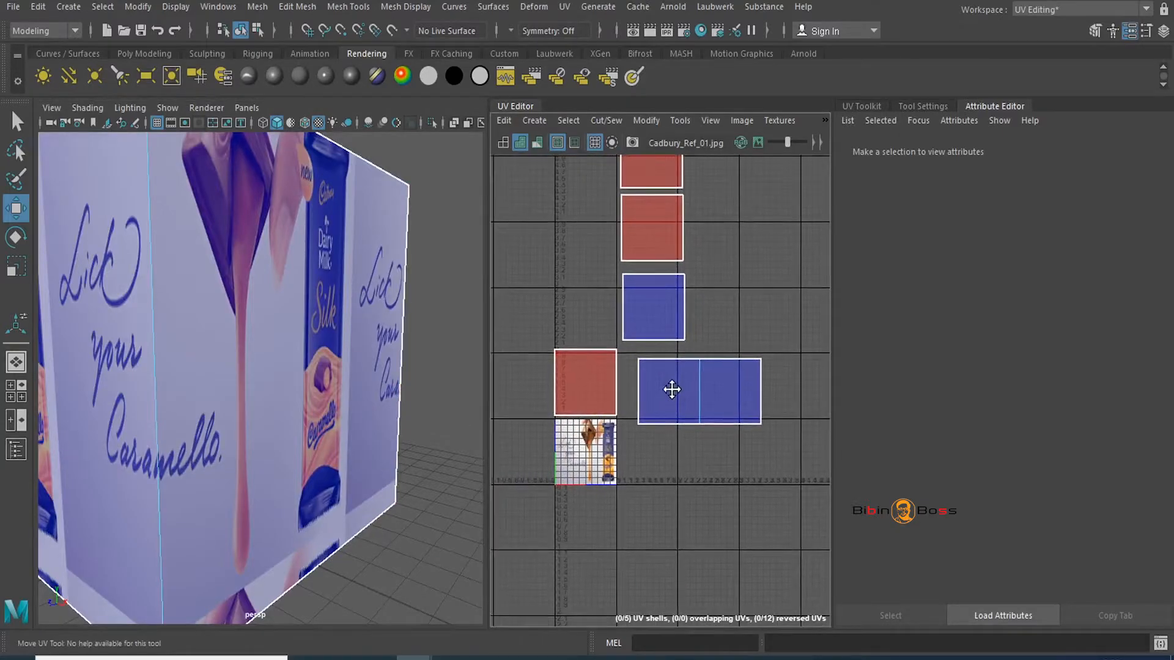
{"action": "scroll", "coordinate": [649, 396], "scroll_direction": "up", "scroll_amount": 1}
{"action": "left_click_drag", "start_coordinate": [43, 418], "coordinate": [296, 393], "text": "alt"}
{"action": "right_click_drag", "start_coordinate": [296, 393], "coordinate": [218, 375], "text": "alt"}
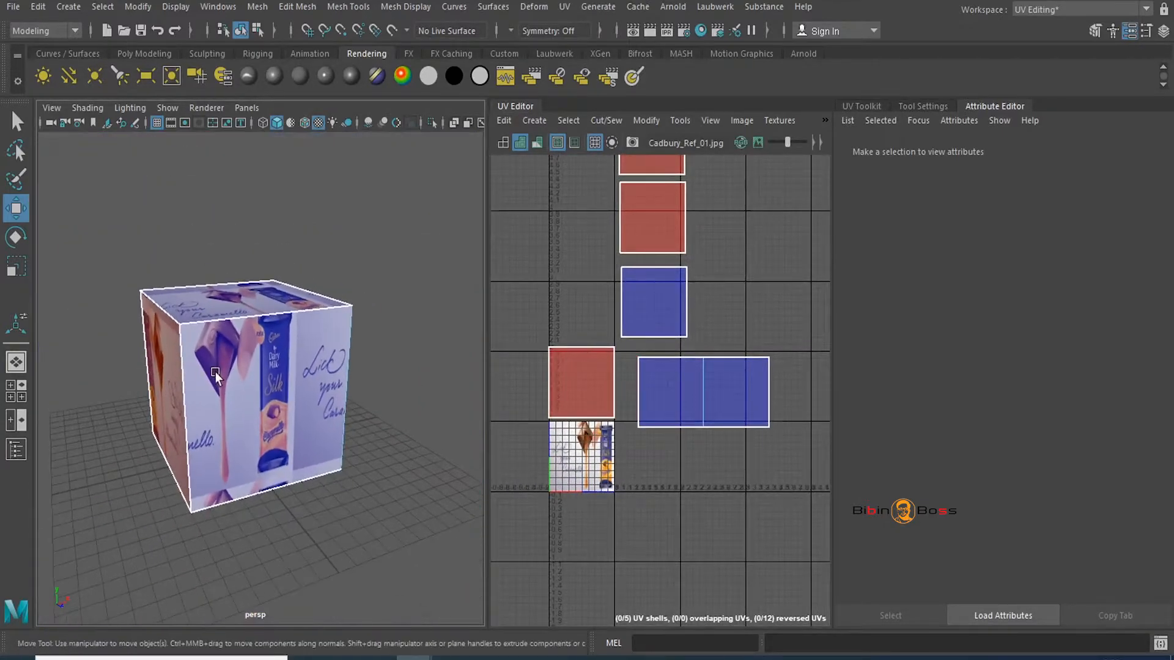
{"action": "middle_click_drag", "start_coordinate": [218, 375], "coordinate": [238, 359], "text": "alt"}
{"action": "right_click_drag", "start_coordinate": [226, 376], "coordinate": [244, 385], "text": "alt"}
{"action": "left_click", "coordinate": [198, 409]}
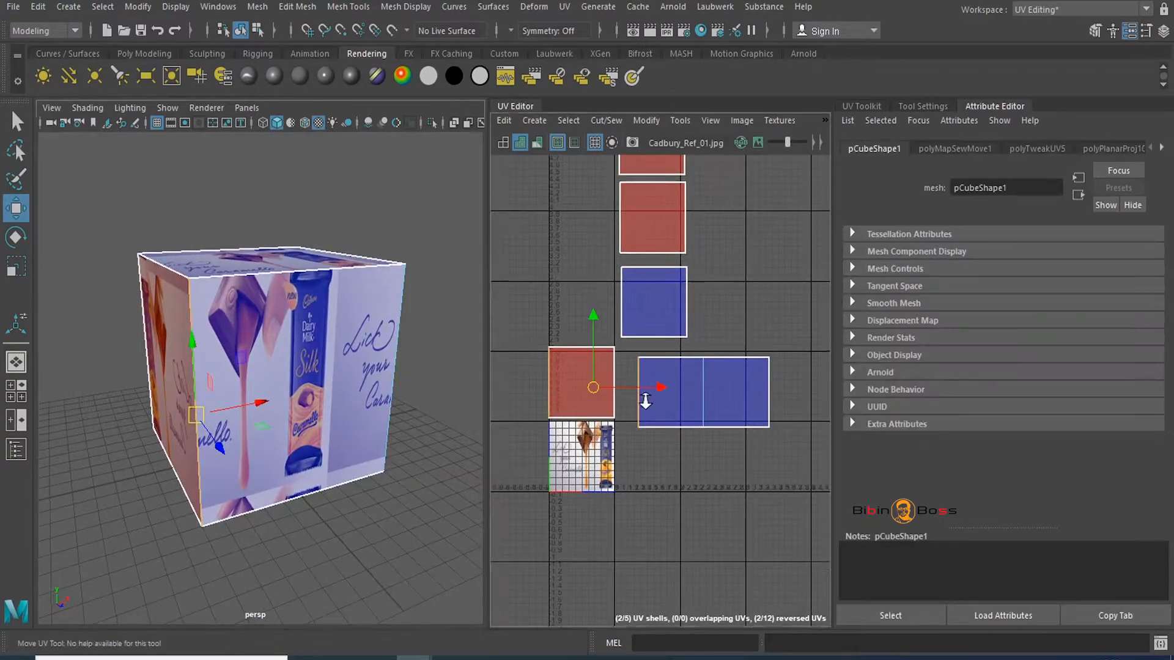
{"action": "scroll", "coordinate": [648, 404], "scroll_direction": "up", "scroll_amount": 1}
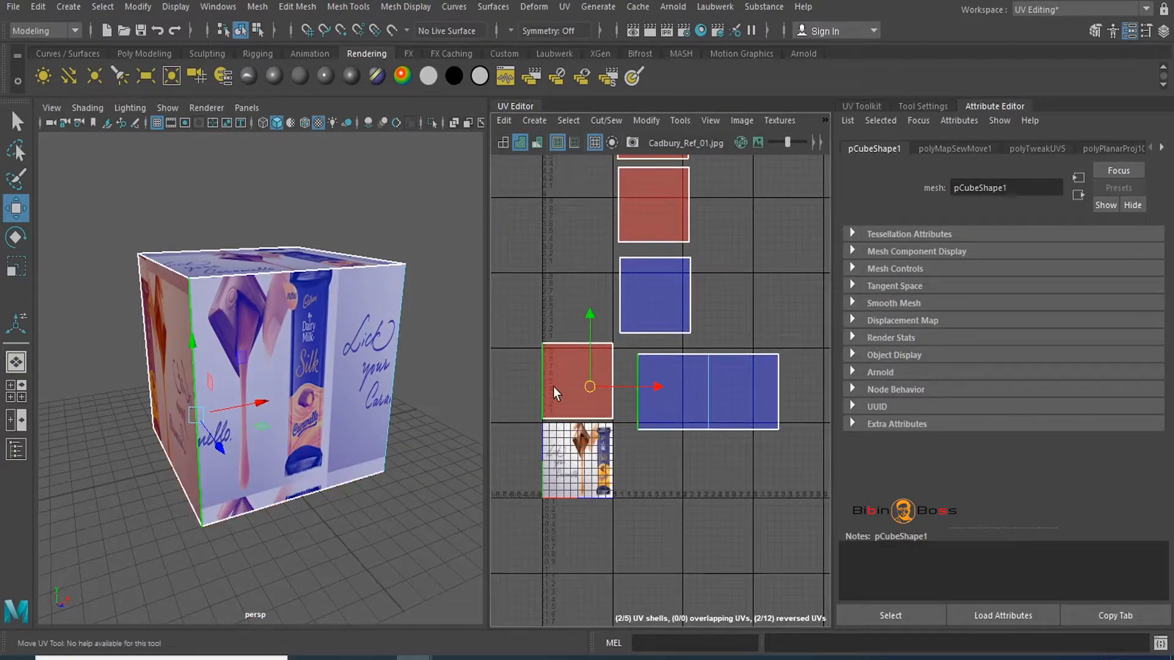
{"action": "left_click_drag", "start_coordinate": [428, 401], "coordinate": [344, 394], "text": "alt"}
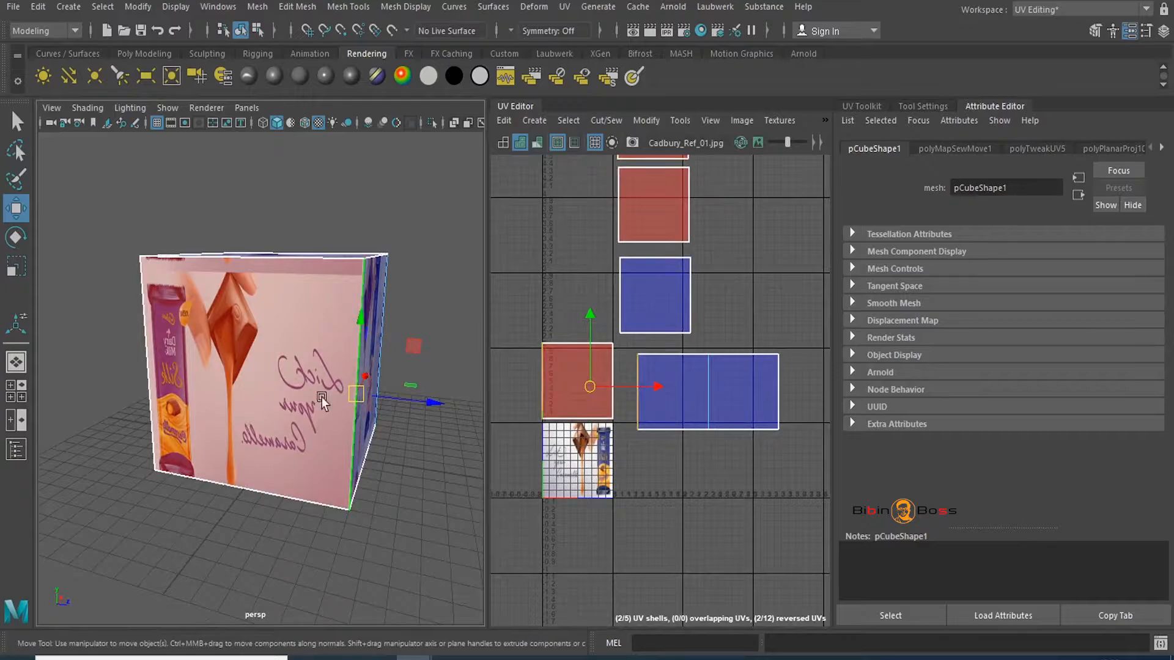
{"action": "scroll", "coordinate": [627, 407], "scroll_direction": "up", "scroll_amount": 2}
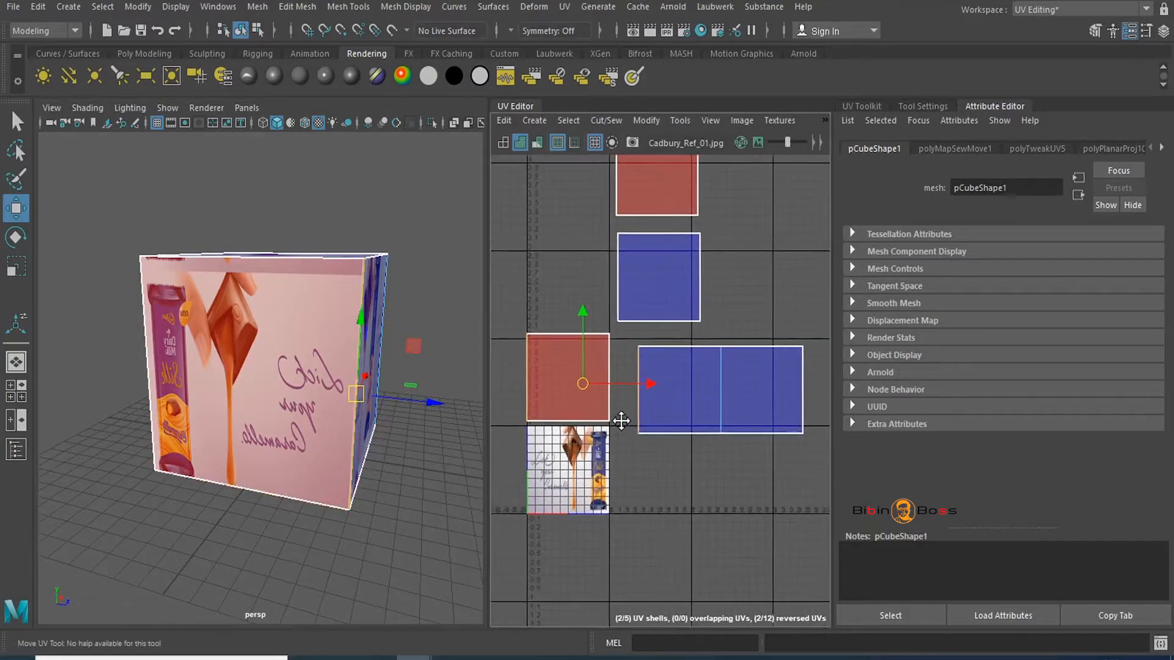
{"action": "middle_click_drag", "start_coordinate": [621, 419], "coordinate": [602, 420], "text": "alt"}
- Flip the left side face's UV shell horizontally about its pivot, with Cut UV Perimeter enabled
{"action": "right_click_drag", "start_coordinate": [562, 358], "coordinate": [566, 394]}
{"action": "left_click", "coordinate": [549, 390]}
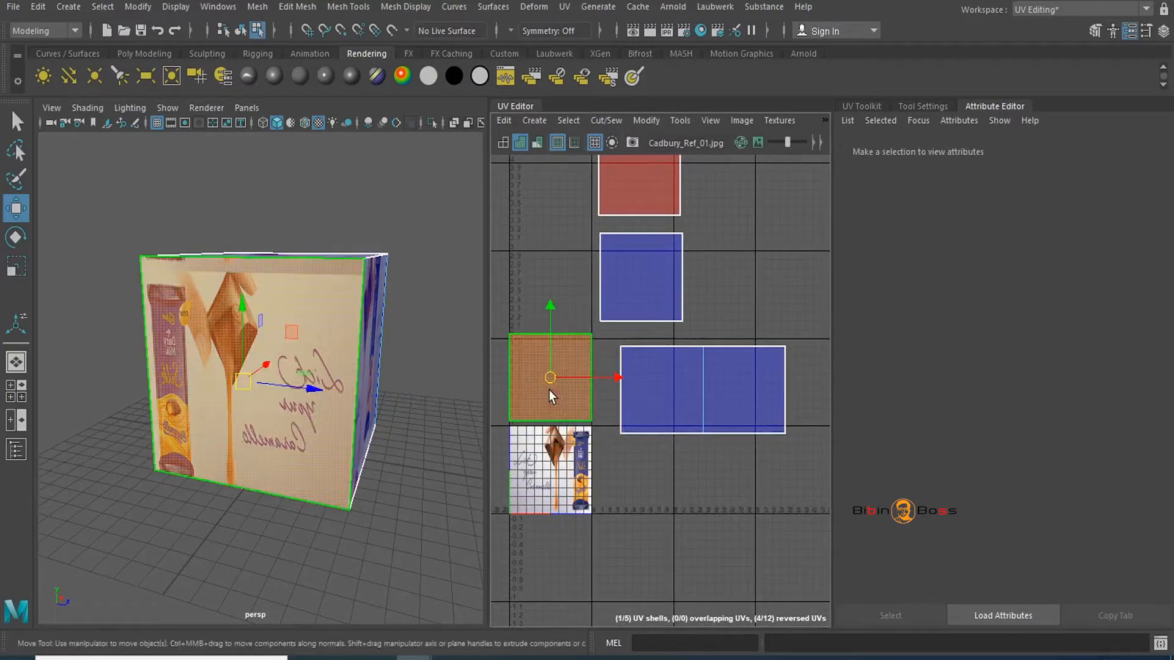
{"action": "scroll", "coordinate": [673, 396], "scroll_direction": "down", "scroll_amount": 2}
{"action": "middle_click_drag", "start_coordinate": [675, 397], "coordinate": [696, 370], "text": "alt"}
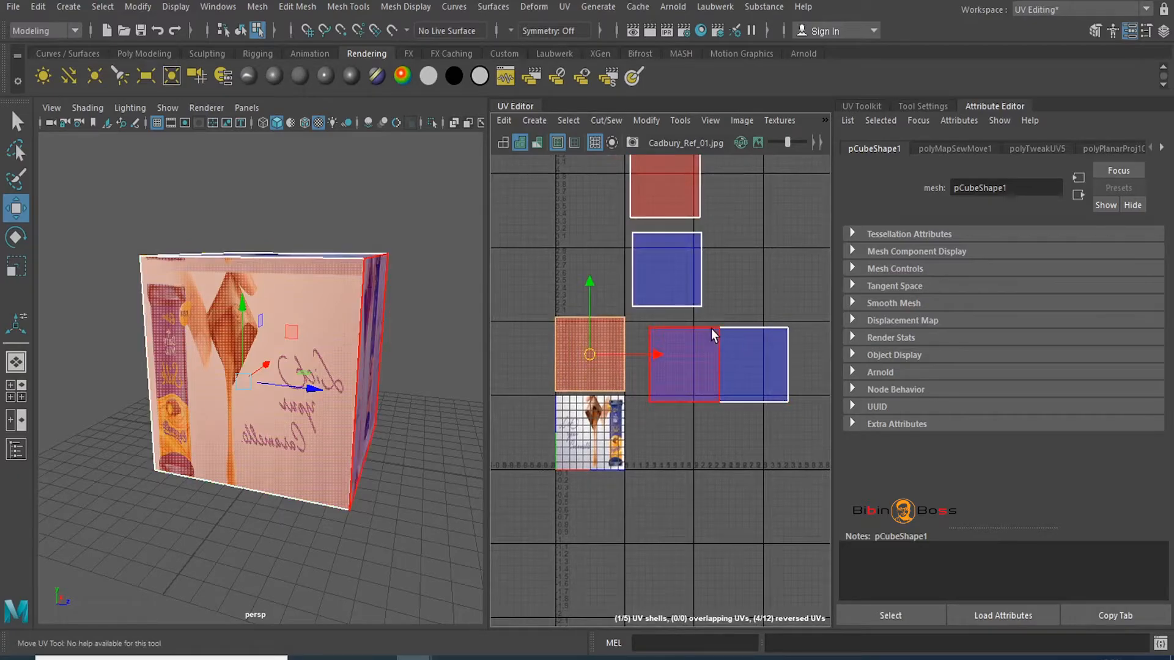
{"action": "right_click_drag", "start_coordinate": [711, 326], "coordinate": [713, 330], "text": "shift"}
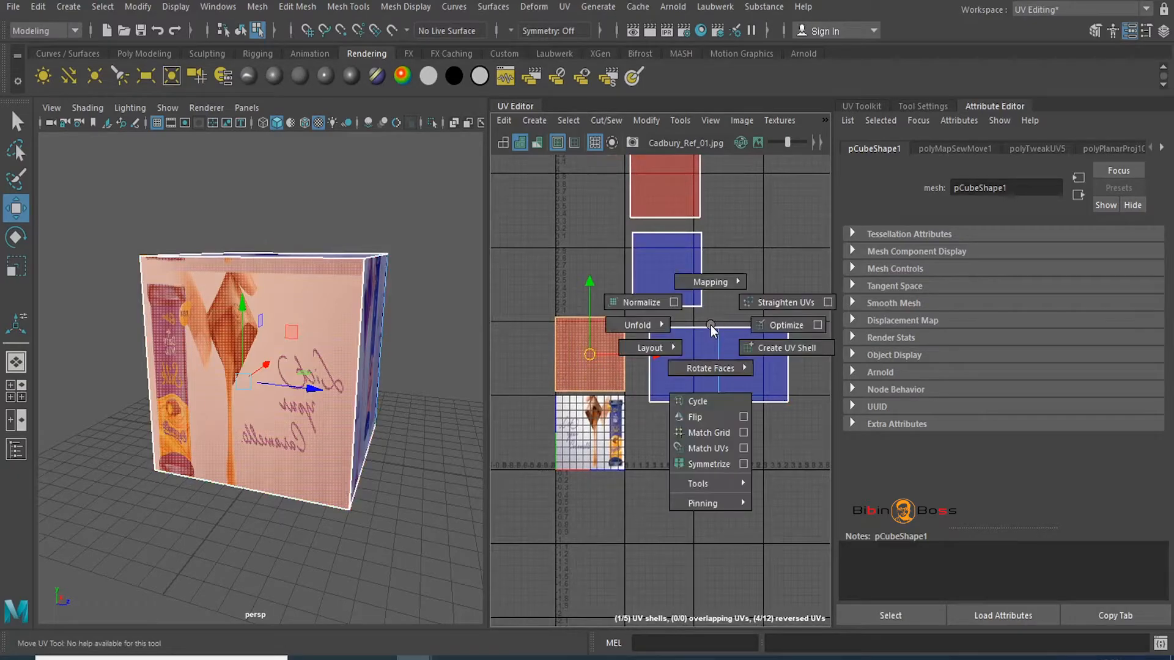
{"action": "left_click", "coordinate": [744, 417]}
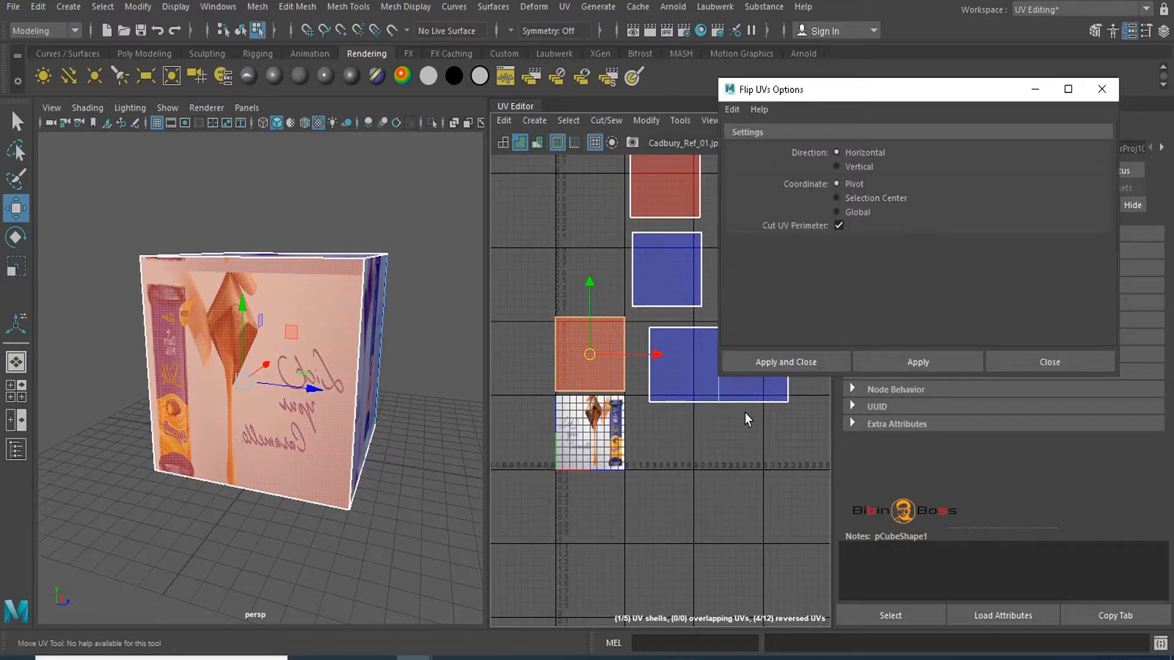
{"action": "scroll", "coordinate": [633, 409], "scroll_direction": "up", "scroll_amount": 1}
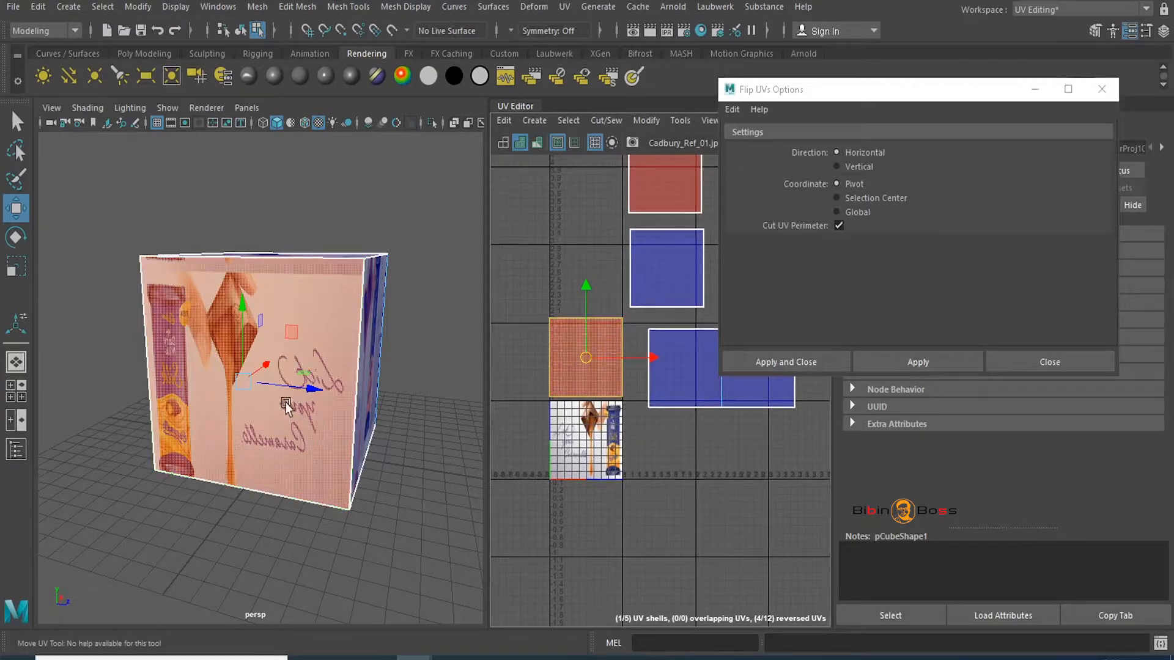
{"action": "left_click_drag", "start_coordinate": [364, 428], "coordinate": [349, 427], "text": "alt"}
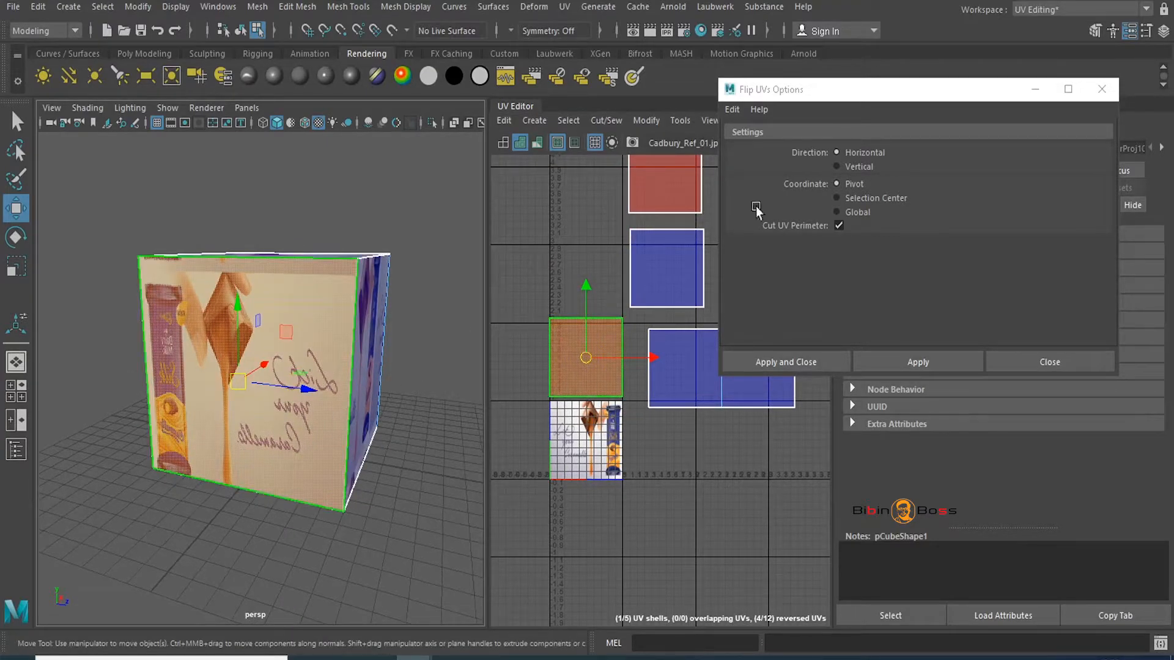
{"action": "left_click", "coordinate": [920, 360]}
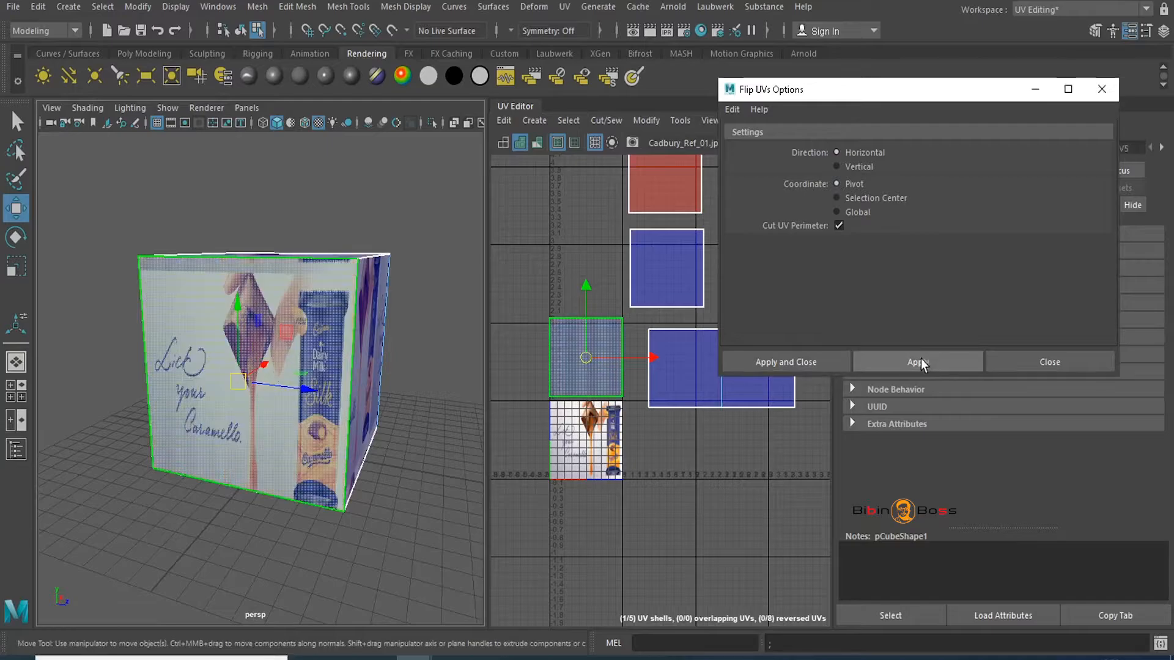
- Move and sew the flipped left side shell to the front shell along their shared vertical edge
{"action": "left_click_drag", "start_coordinate": [319, 435], "coordinate": [483, 403], "text": "alt"}
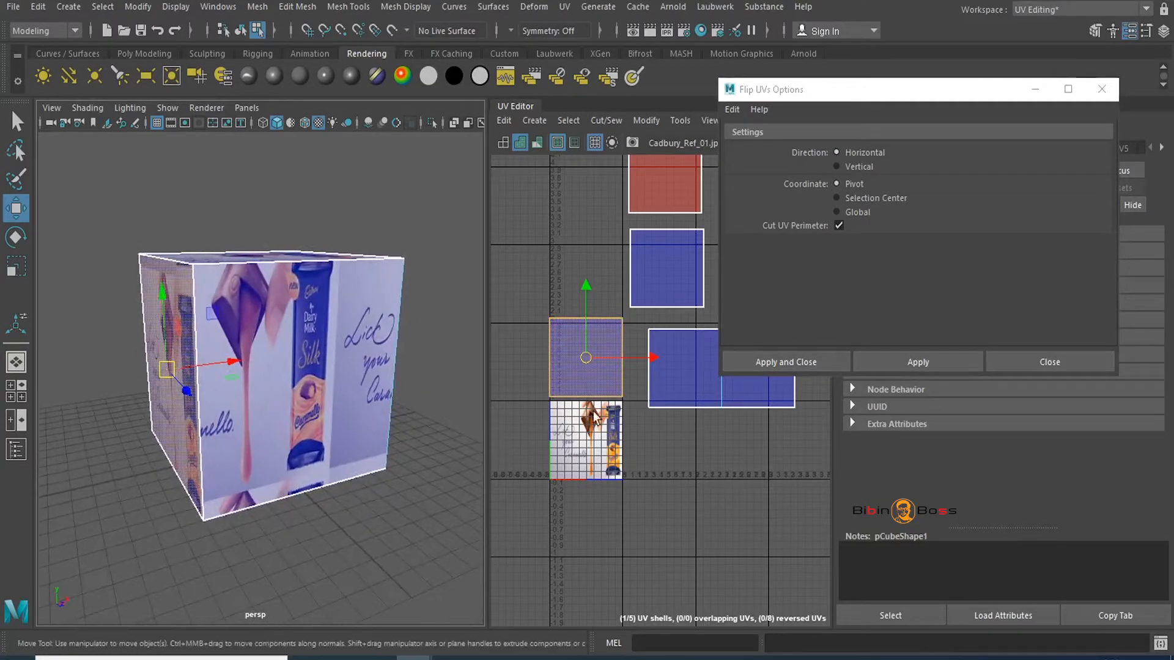
{"action": "scroll", "coordinate": [636, 387], "scroll_direction": "up", "scroll_amount": 1}
{"action": "left_click", "coordinate": [633, 363]}
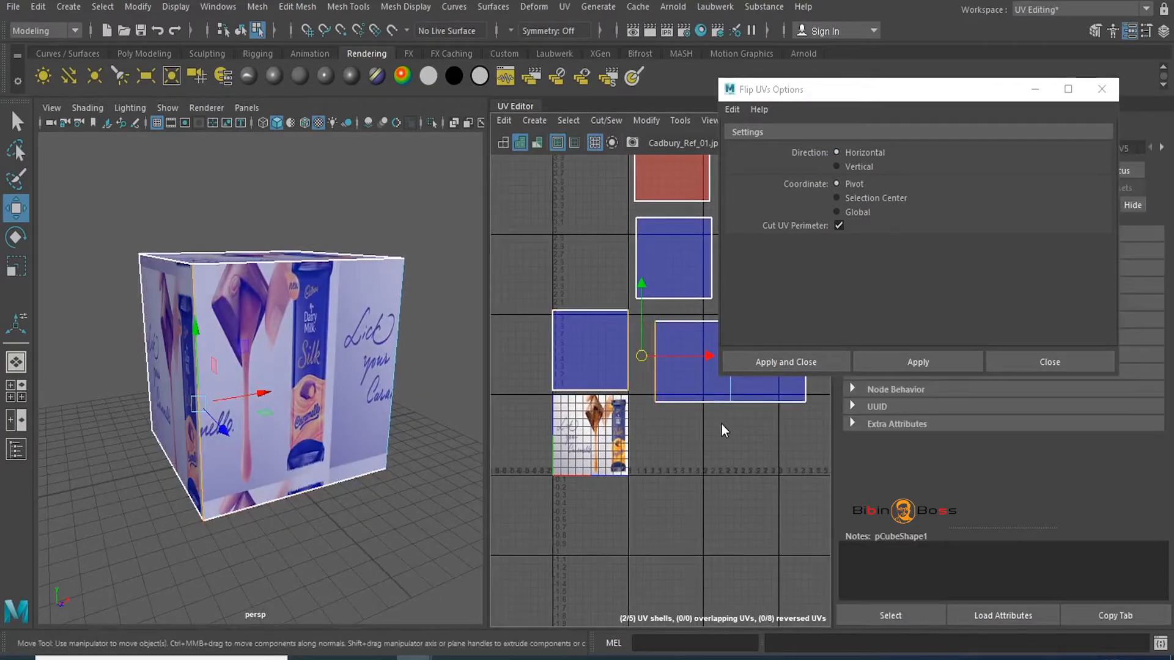
{"action": "right_click_drag", "start_coordinate": [721, 424], "coordinate": [717, 382], "text": "shift"}
- Move and sew the top face's UV shell to the upper edge of the front face in the three-face strip
{"action": "middle_click_drag", "start_coordinate": [627, 343], "coordinate": [545, 419], "text": "alt"}
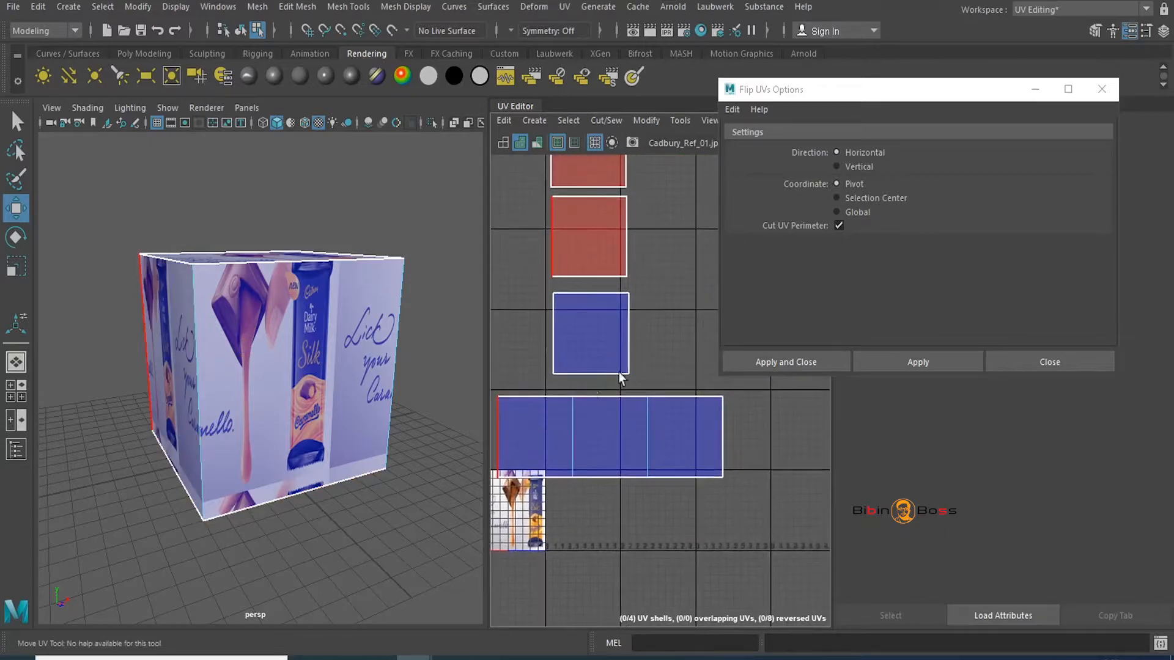
{"action": "left_click_drag", "start_coordinate": [588, 369], "coordinate": [673, 415]}
{"action": "right_click_drag", "start_coordinate": [678, 429], "coordinate": [641, 405], "text": "shift"}
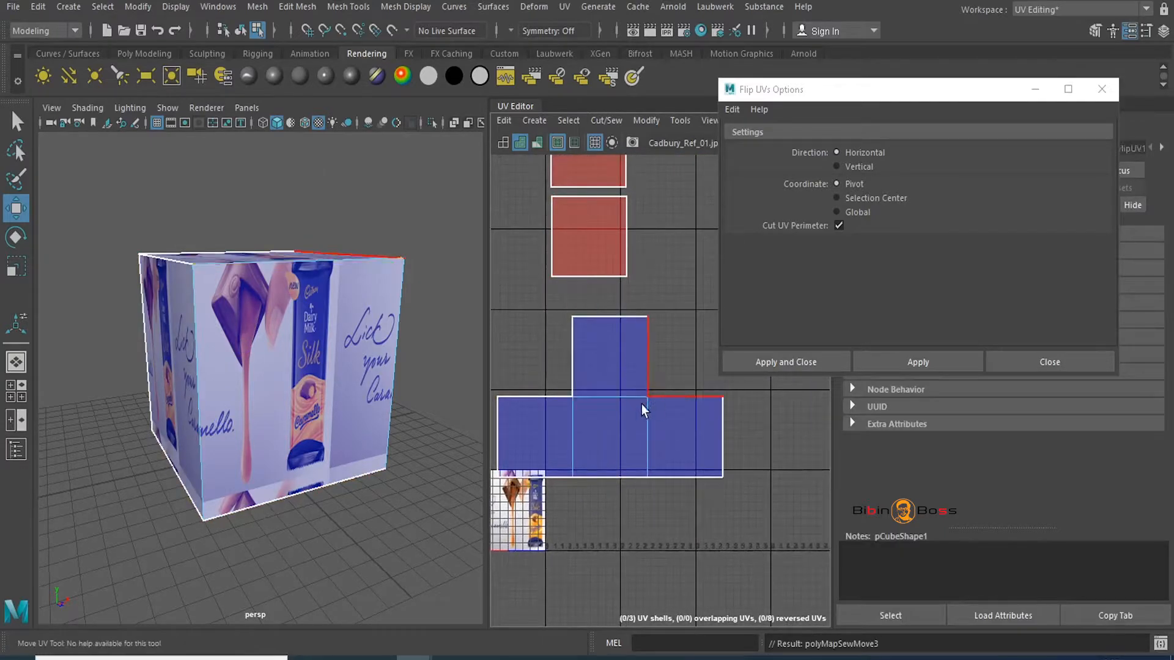
- Flip the back face's UV shell vertically about its pivot
{"action": "middle_click_drag", "start_coordinate": [613, 333], "coordinate": [586, 420], "text": "alt"}
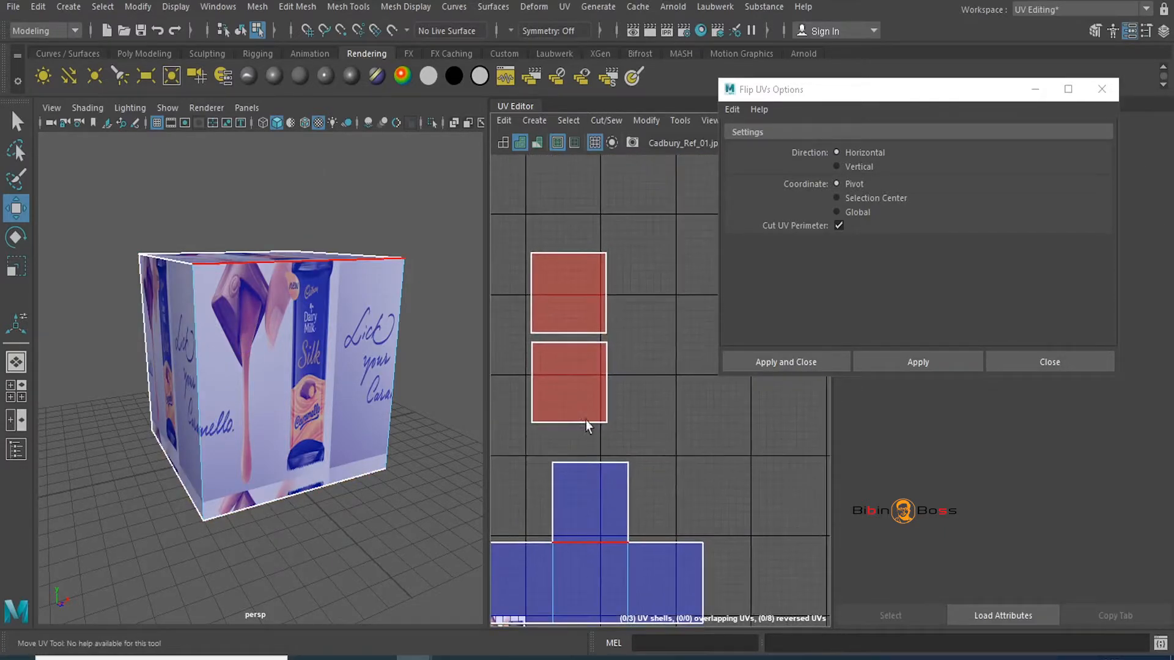
{"action": "left_click", "coordinate": [588, 381]}
{"action": "left_click_drag", "start_coordinate": [342, 367], "coordinate": [289, 540], "text": "alt"}
{"action": "left_click", "coordinate": [838, 169]}
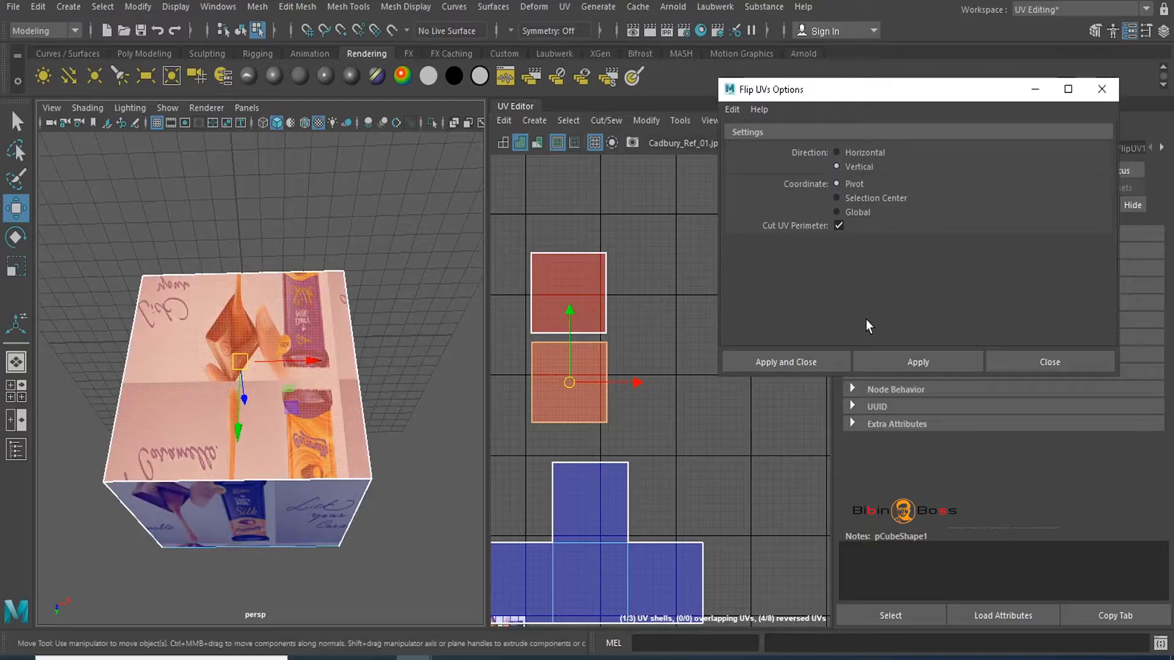
{"action": "left_click", "coordinate": [917, 362]}
{"action": "scroll", "coordinate": [448, 397], "scroll_direction": "up", "scroll_amount": 3}
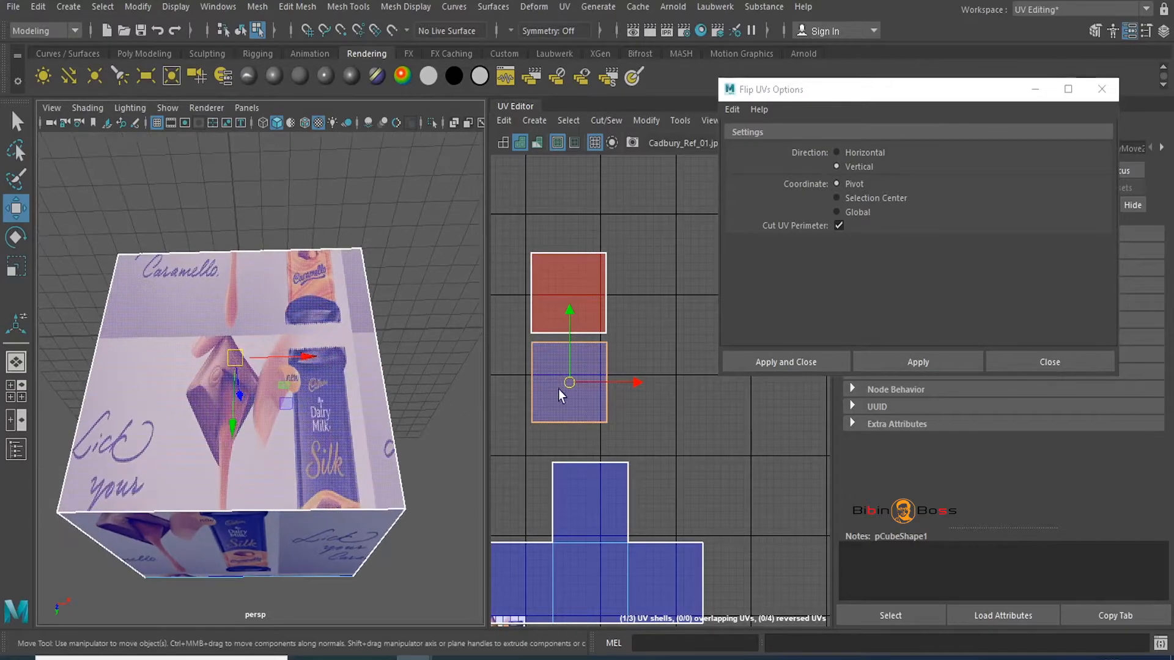
- Move and sew the back face's UV shell to the upper edge of the top face
{"action": "middle_click_drag", "start_coordinate": [559, 389], "coordinate": [564, 389], "text": "alt"}
{"action": "right_click_drag", "start_coordinate": [587, 422], "coordinate": [583, 414]}
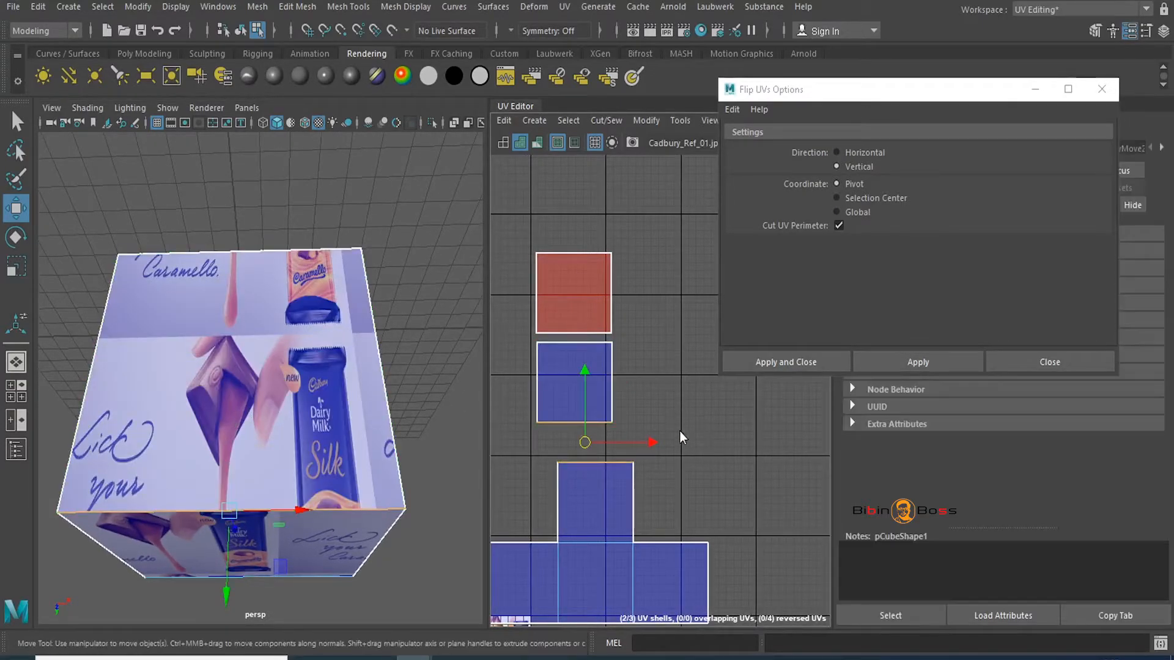
{"action": "right_click_drag", "start_coordinate": [680, 430], "coordinate": [679, 364], "text": "shift"}
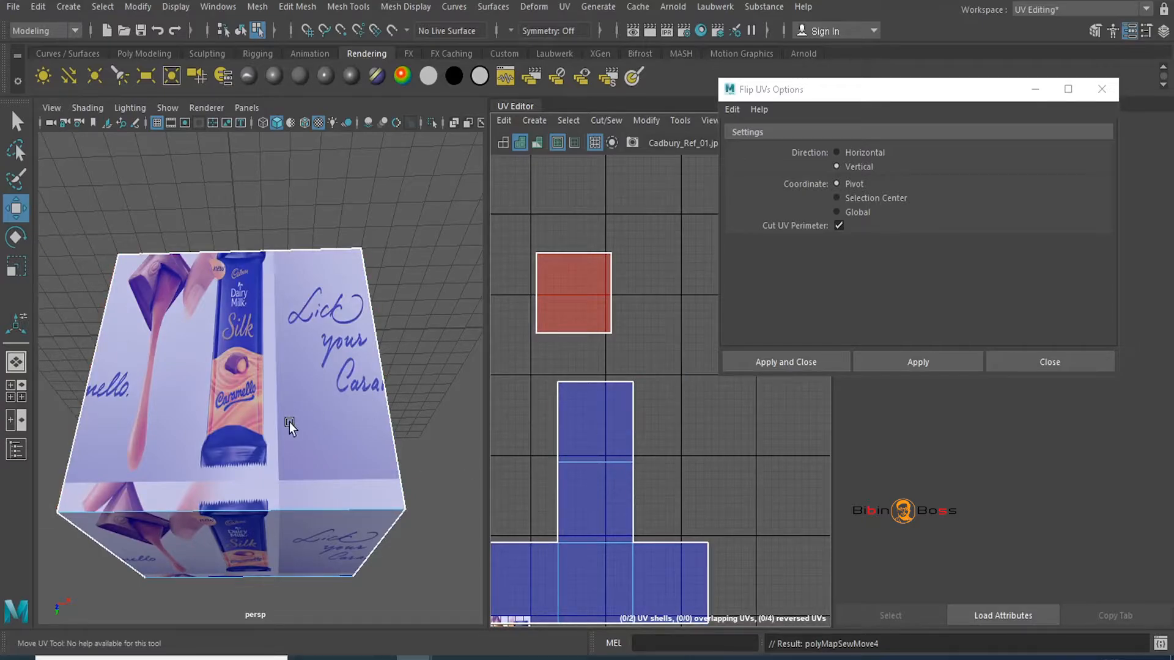
- Move the bottom face's UV shell directly above the back face in the sewn column and flip it vertically
{"action": "left_click_drag", "start_coordinate": [289, 422], "coordinate": [322, 338], "text": "alt"}
{"action": "left_click", "coordinate": [266, 349]}
{"action": "left_click", "coordinate": [267, 350]}
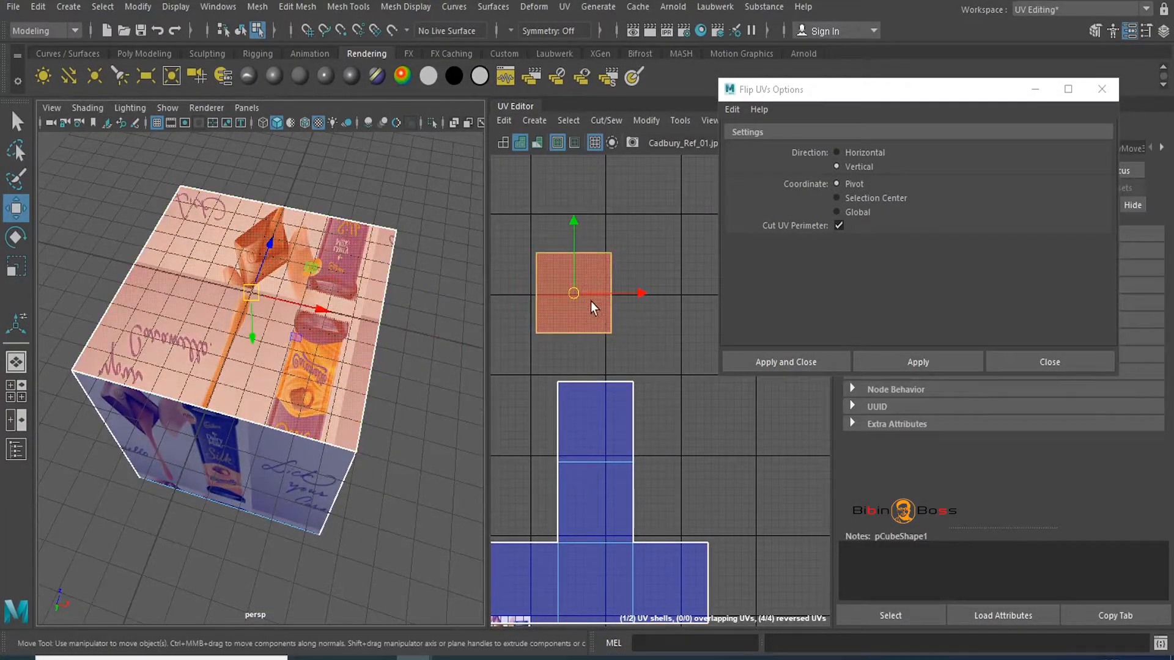
{"action": "left_click_drag", "start_coordinate": [573, 292], "coordinate": [597, 334]}
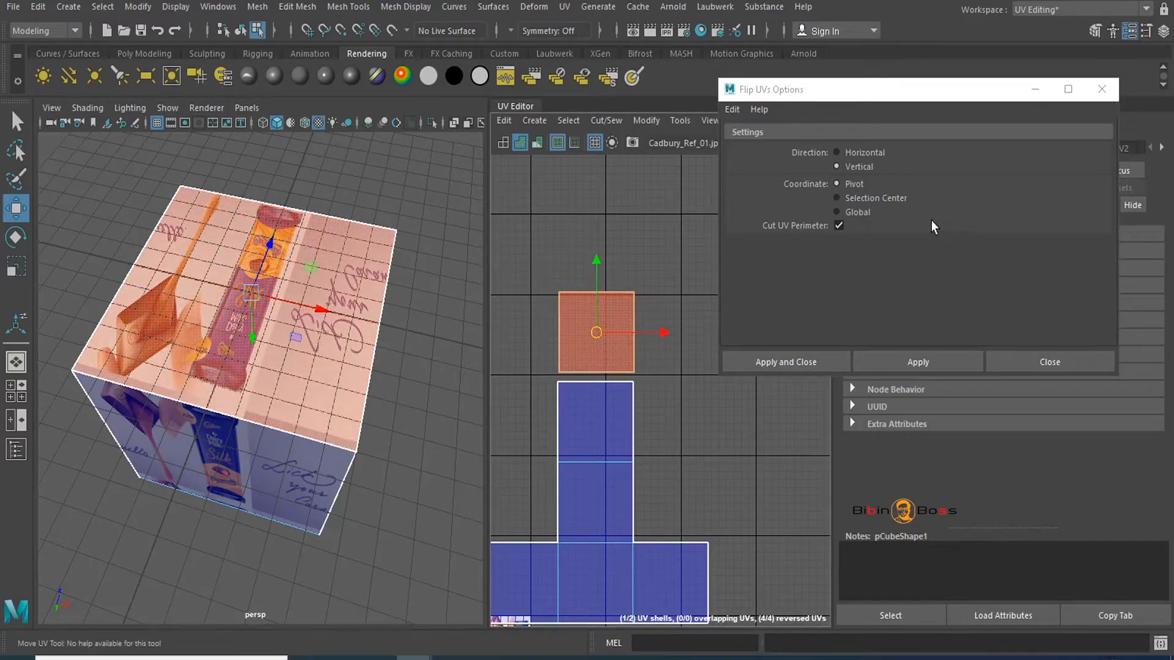
{"action": "left_click", "coordinate": [899, 355]}
- Move and sew the bottom face's UV shell to the back face's upper edge, and close the flip options
{"action": "right_click_drag", "start_coordinate": [604, 359], "coordinate": [609, 313]}
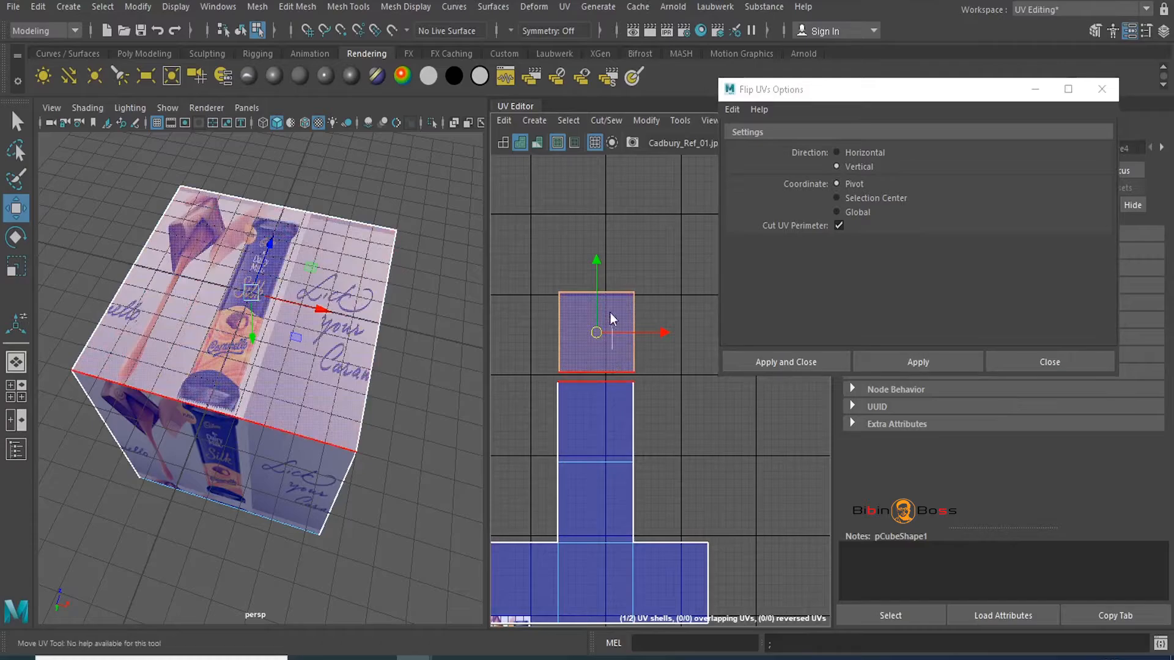
{"action": "left_click", "coordinate": [579, 372]}
{"action": "right_click_drag", "start_coordinate": [642, 388], "coordinate": [635, 335], "text": "shift"}
{"action": "right_click_drag", "start_coordinate": [711, 469], "coordinate": [670, 469], "text": "alt"}
{"action": "middle_click_drag", "start_coordinate": [651, 446], "coordinate": [604, 308], "text": "alt"}
{"action": "right_click_drag", "start_coordinate": [604, 308], "coordinate": [686, 443], "text": "alt"}
{"action": "left_click", "coordinate": [1095, 365]}
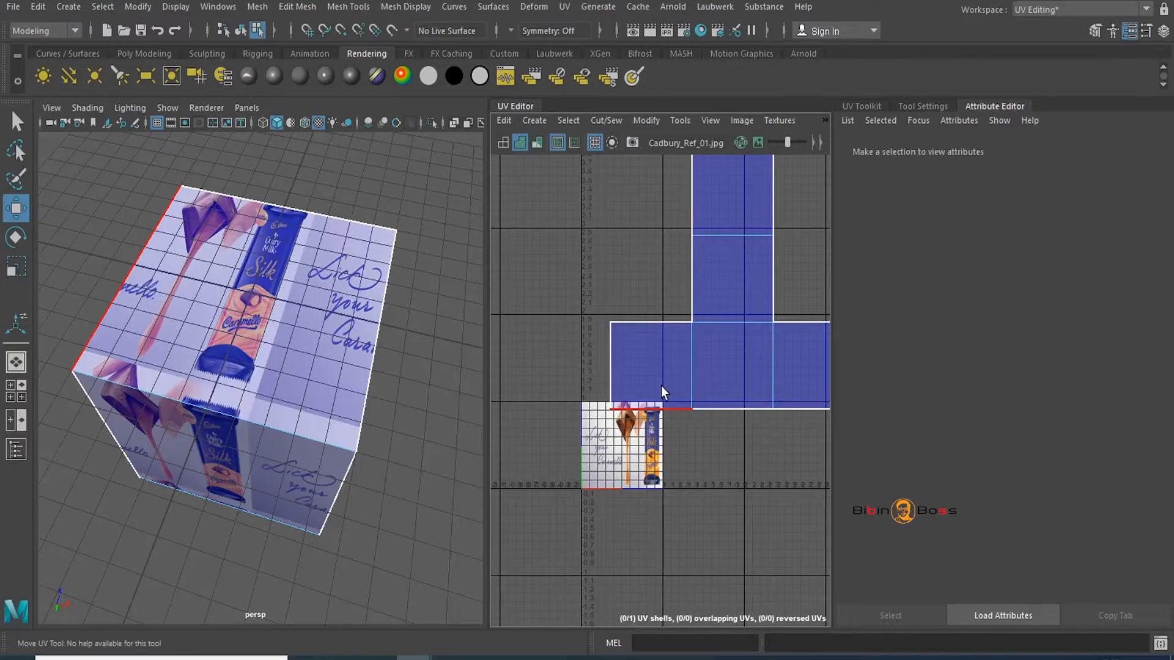
- Examine the sewn UV layout against the texture image and check the texture's orientation around the cube
{"action": "scroll", "coordinate": [509, 458], "scroll_direction": "up", "scroll_amount": 3}
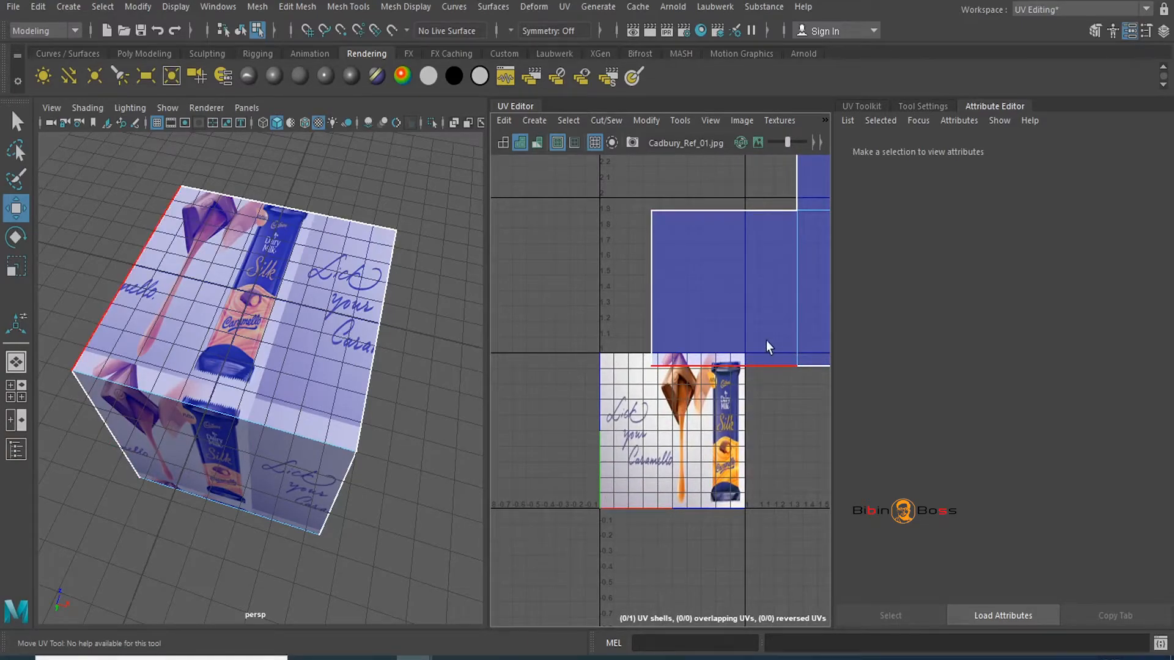
{"action": "scroll", "coordinate": [676, 411], "scroll_direction": "down", "scroll_amount": 4}
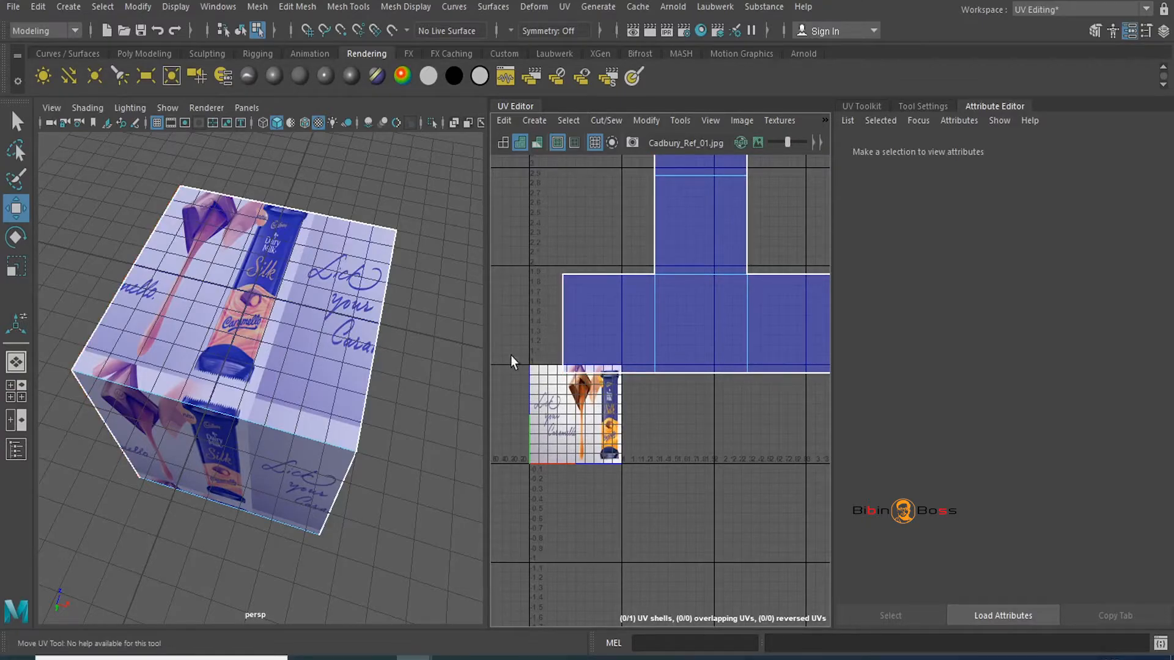
{"action": "left_click_drag", "start_coordinate": [369, 361], "coordinate": [305, 298], "text": "alt"}
{"action": "left_click", "coordinate": [361, 317]}
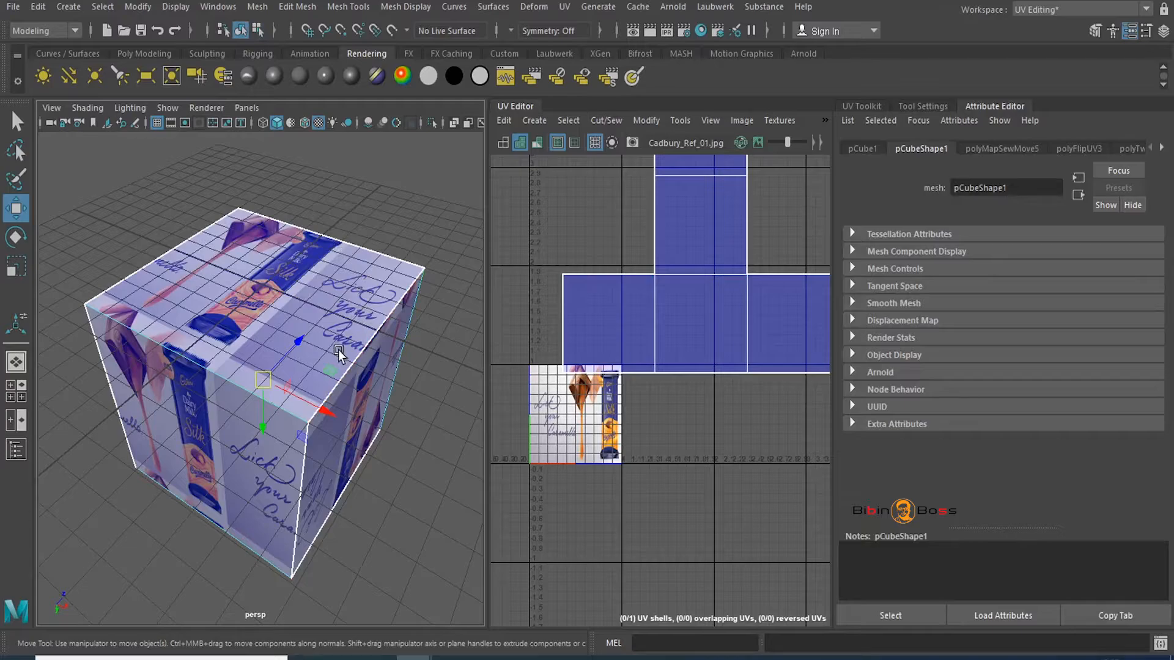
{"action": "left_click_drag", "start_coordinate": [339, 350], "coordinate": [476, 465], "text": "alt"}
{"action": "left_click", "coordinate": [419, 475]}
{"action": "scroll", "coordinate": [350, 436], "scroll_direction": "down", "scroll_amount": 6}
{"action": "left_click_drag", "start_coordinate": [349, 437], "coordinate": [308, 397], "text": "alt"}
{"action": "scroll", "coordinate": [272, 339], "scroll_direction": "up", "scroll_amount": 6}
{"action": "left_click", "coordinate": [308, 406]}
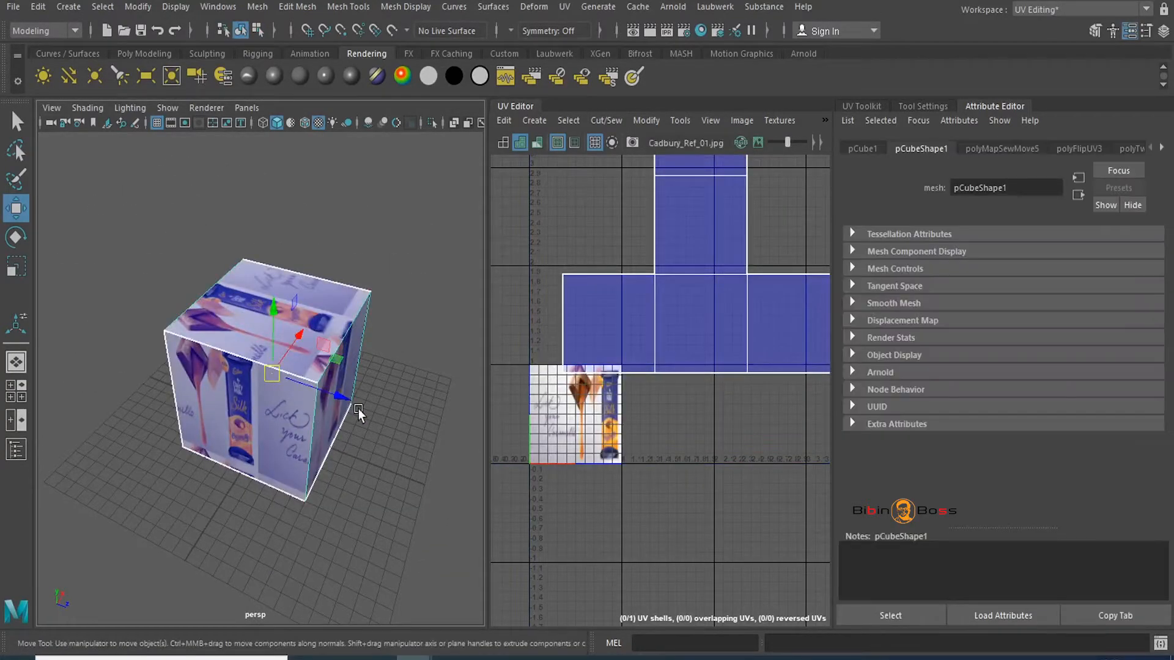
- Lay out the cube's sewn UV shell so it fits inside the 0 to 1 UV tile
{"action": "scroll", "coordinate": [673, 446], "scroll_direction": "down", "scroll_amount": 5}
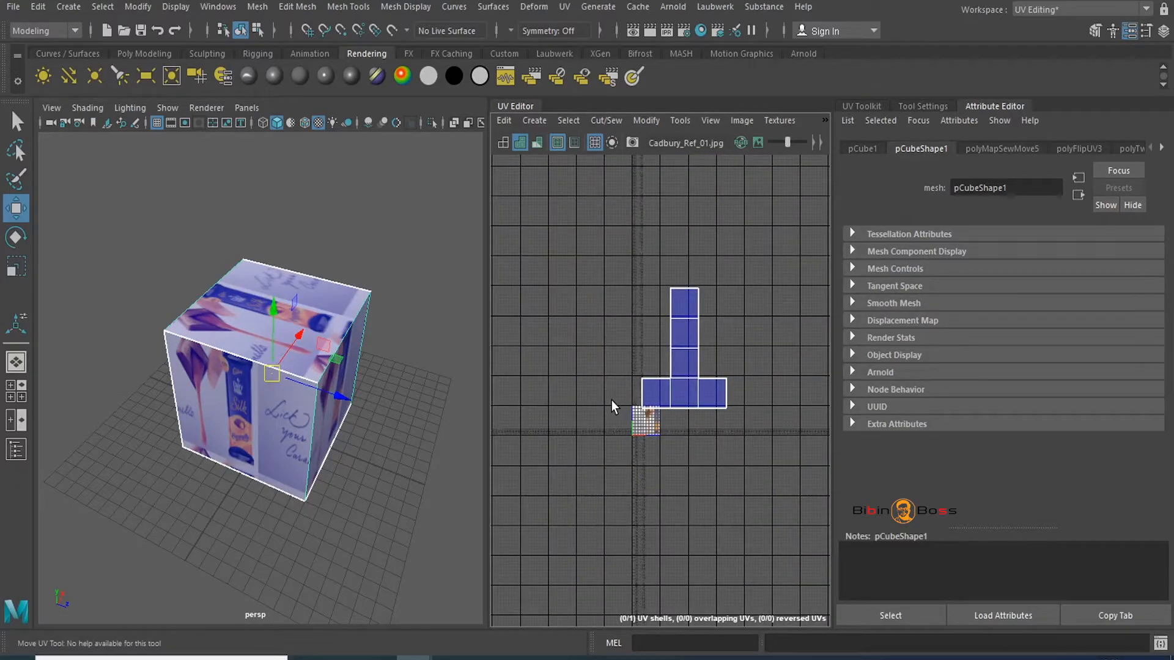
{"action": "key", "text": "ctrl+l"}
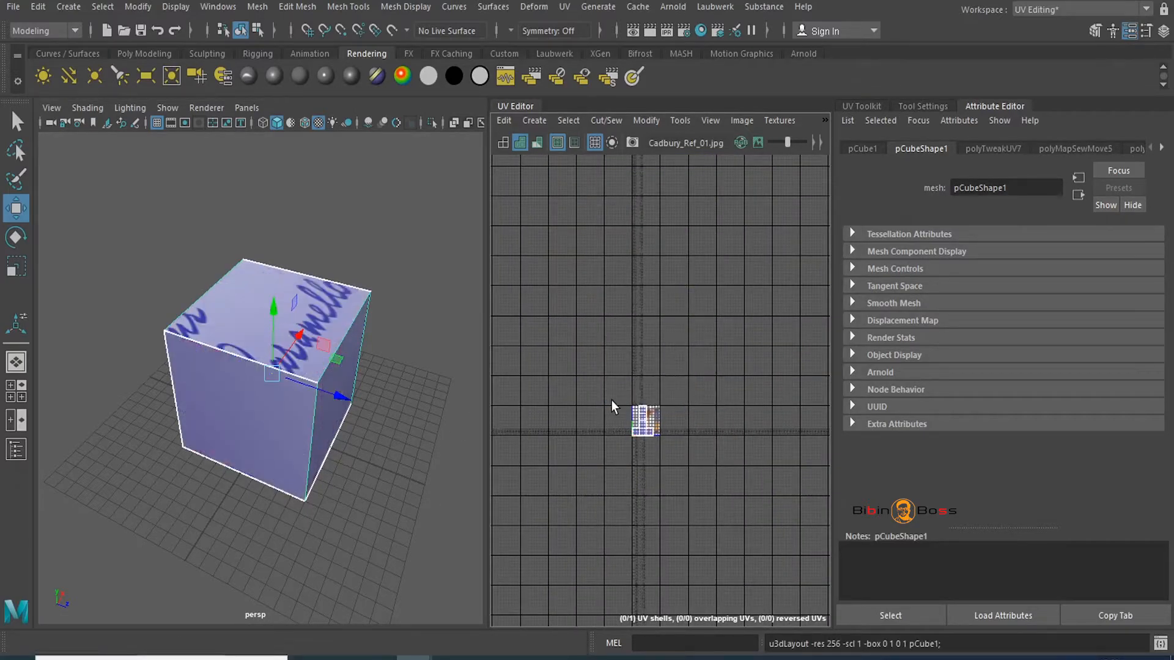
{"action": "right_click_drag", "start_coordinate": [581, 436], "coordinate": [762, 443], "text": "alt"}
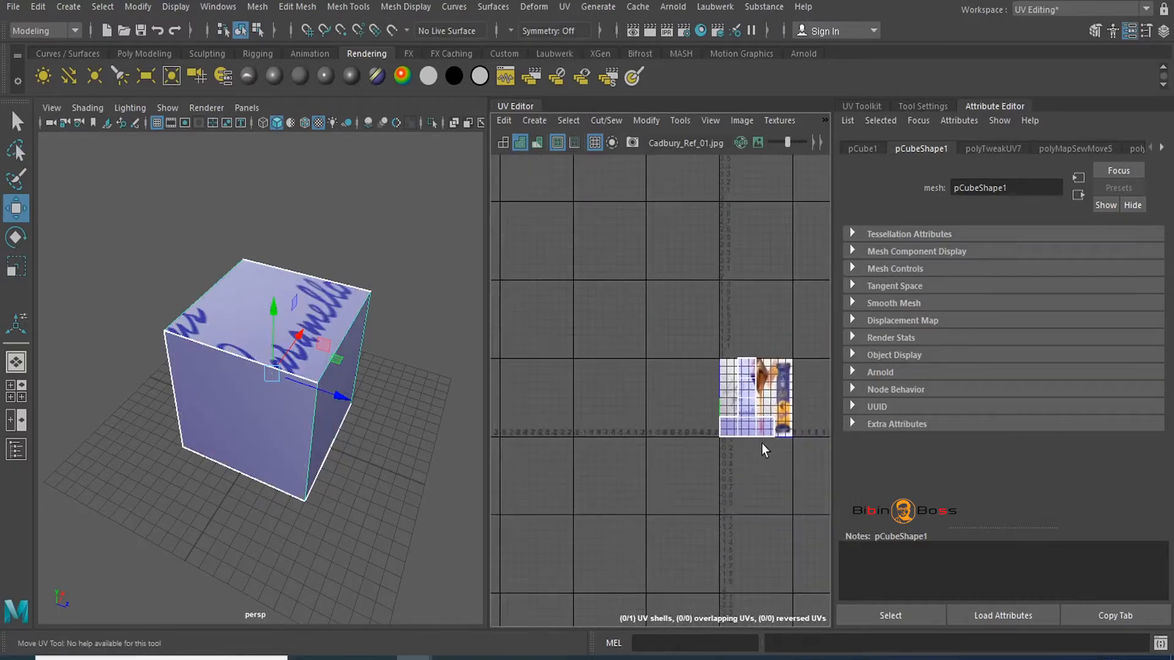
{"action": "middle_click_drag", "start_coordinate": [758, 441], "coordinate": [599, 444], "text": "alt"}
{"action": "right_click_drag", "start_coordinate": [534, 432], "coordinate": [728, 463], "text": "alt"}
{"action": "middle_click_drag", "start_coordinate": [704, 467], "coordinate": [673, 482], "text": "alt"}
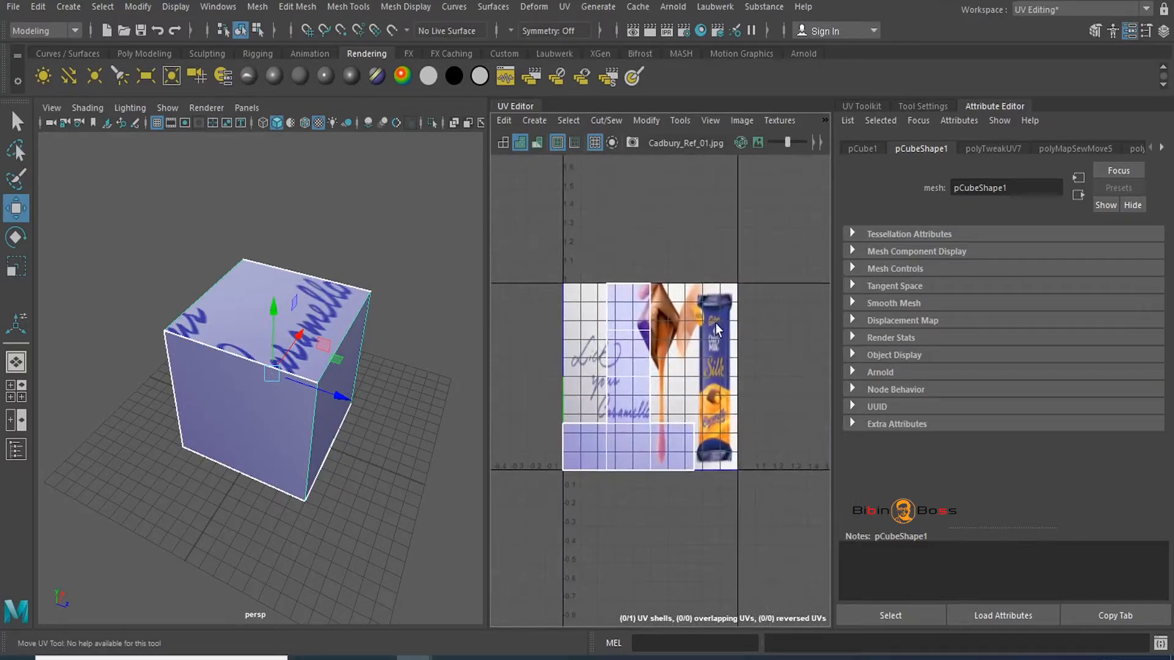
{"action": "scroll", "coordinate": [635, 386], "scroll_direction": "up", "scroll_amount": 1}
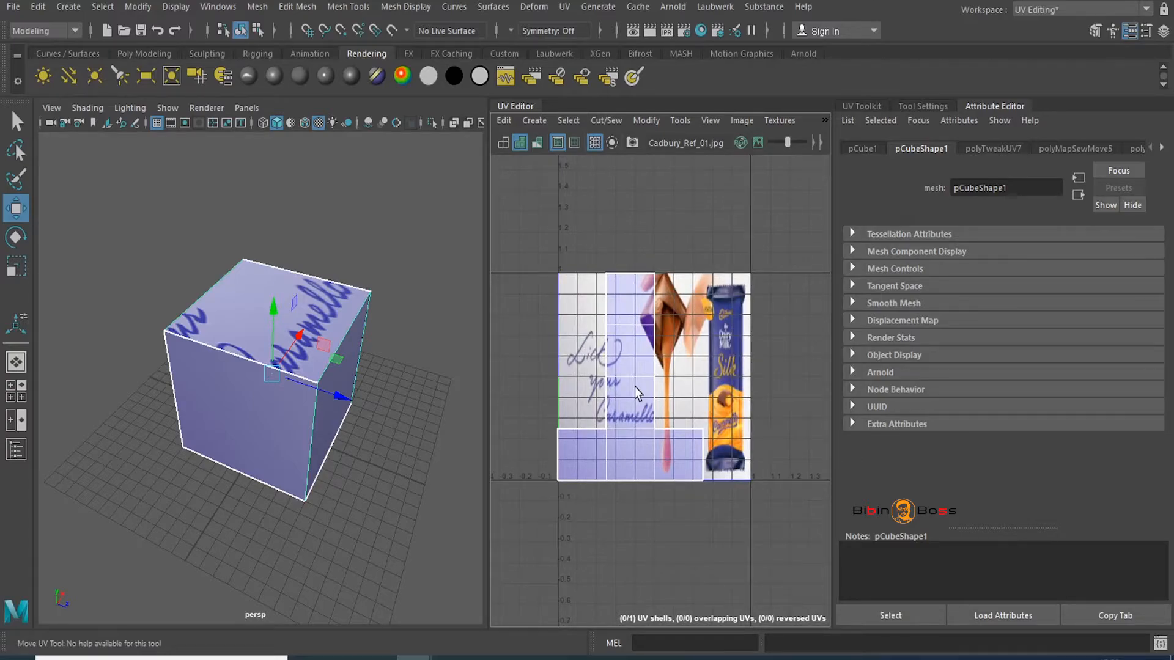
{"action": "right_click_drag", "start_coordinate": [581, 416], "coordinate": [683, 455], "text": "alt"}
{"action": "middle_click_drag", "start_coordinate": [683, 454], "coordinate": [671, 482], "text": "alt"}
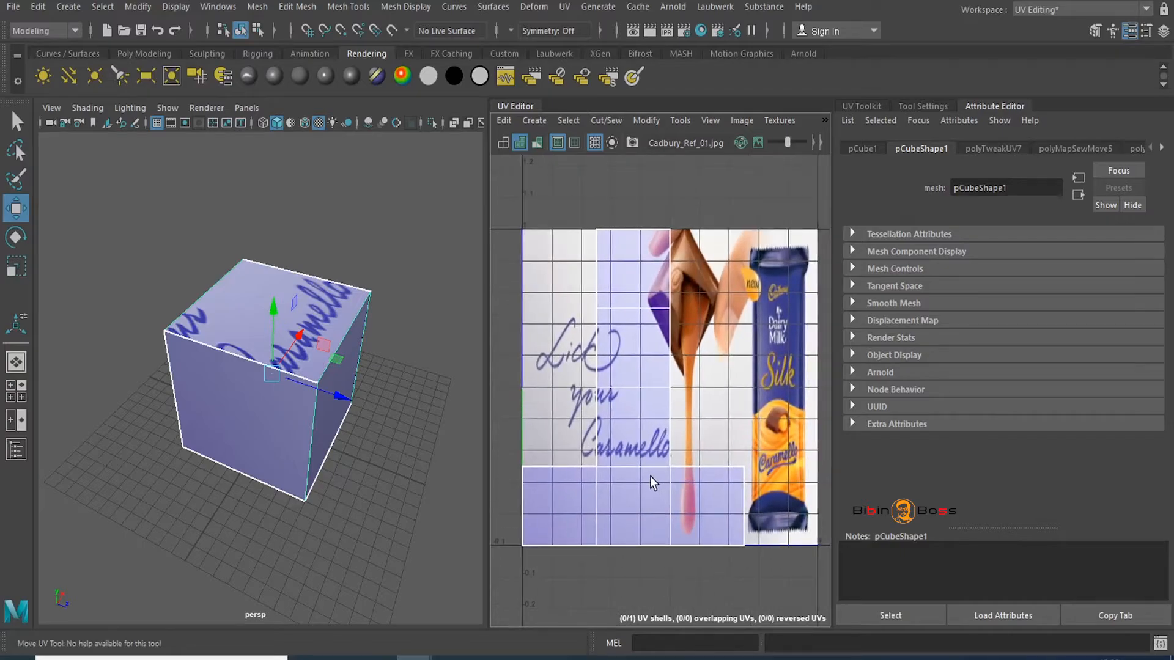
- Scale the whole UV shell down slightly to leave a margin and shift it horizontally to the centre of the tile
{"action": "key", "text": "r"}
{"action": "right_click_drag", "start_coordinate": [670, 379], "coordinate": [724, 380]}
{"action": "left_click_drag", "start_coordinate": [658, 370], "coordinate": [706, 452]}
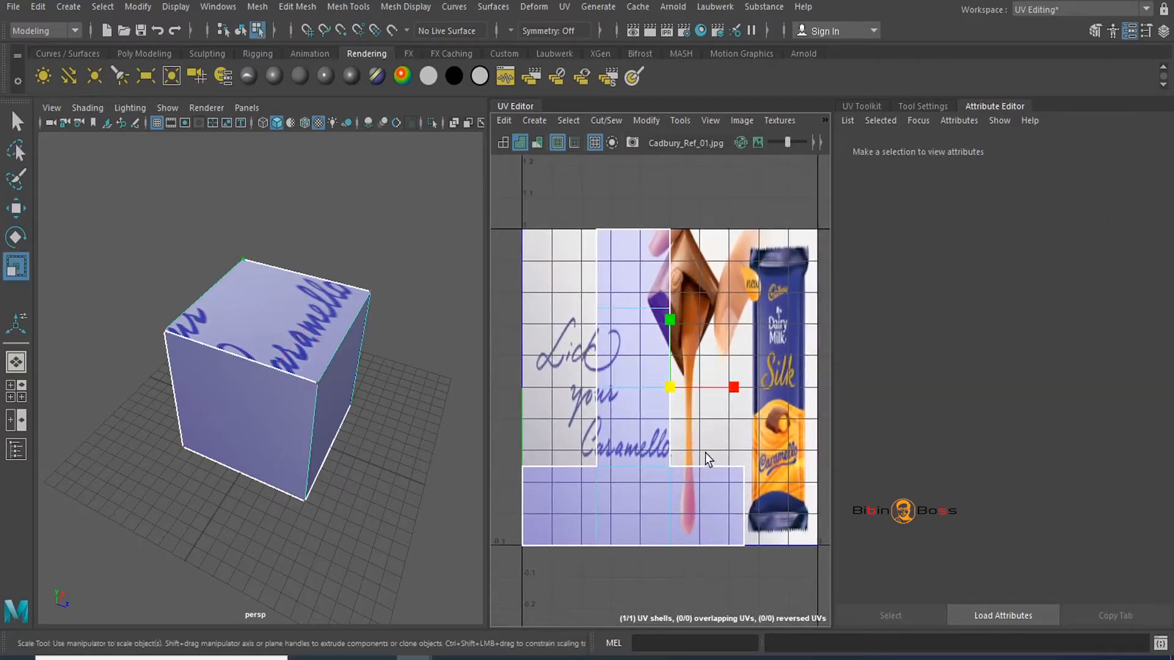
{"action": "right_click_drag", "start_coordinate": [713, 322], "coordinate": [648, 393], "text": "ctrl"}
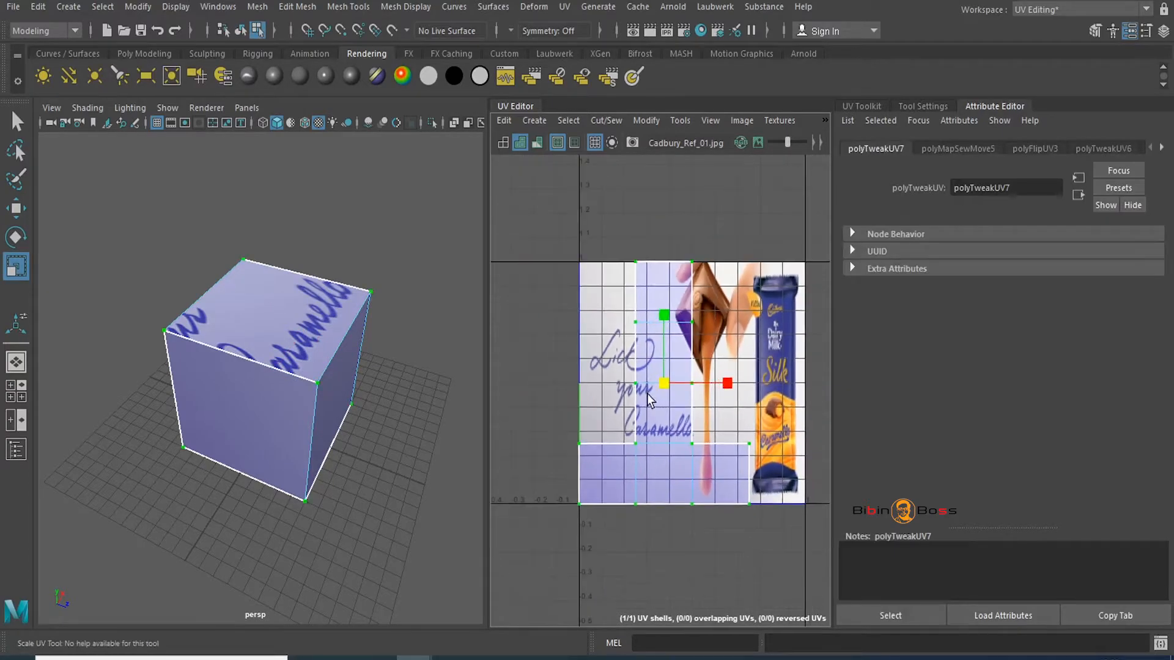
{"action": "middle_click_drag", "start_coordinate": [649, 400], "coordinate": [644, 404], "text": "alt"}
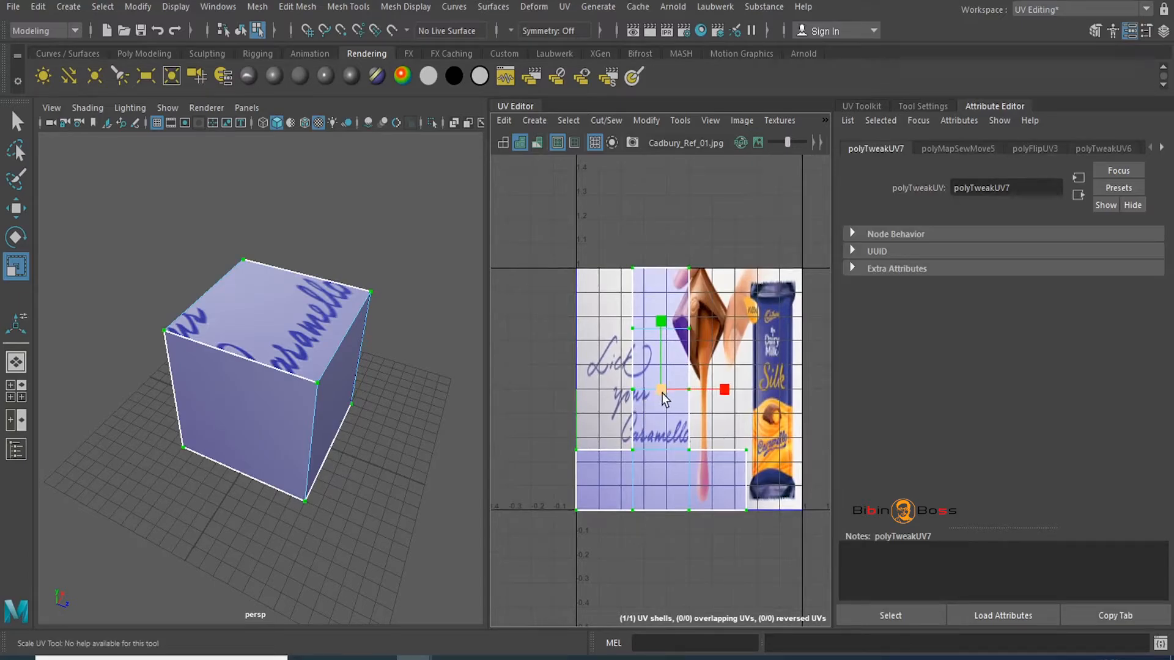
{"action": "left_click_drag", "start_coordinate": [664, 397], "coordinate": [654, 398]}
{"action": "key", "text": "w"}
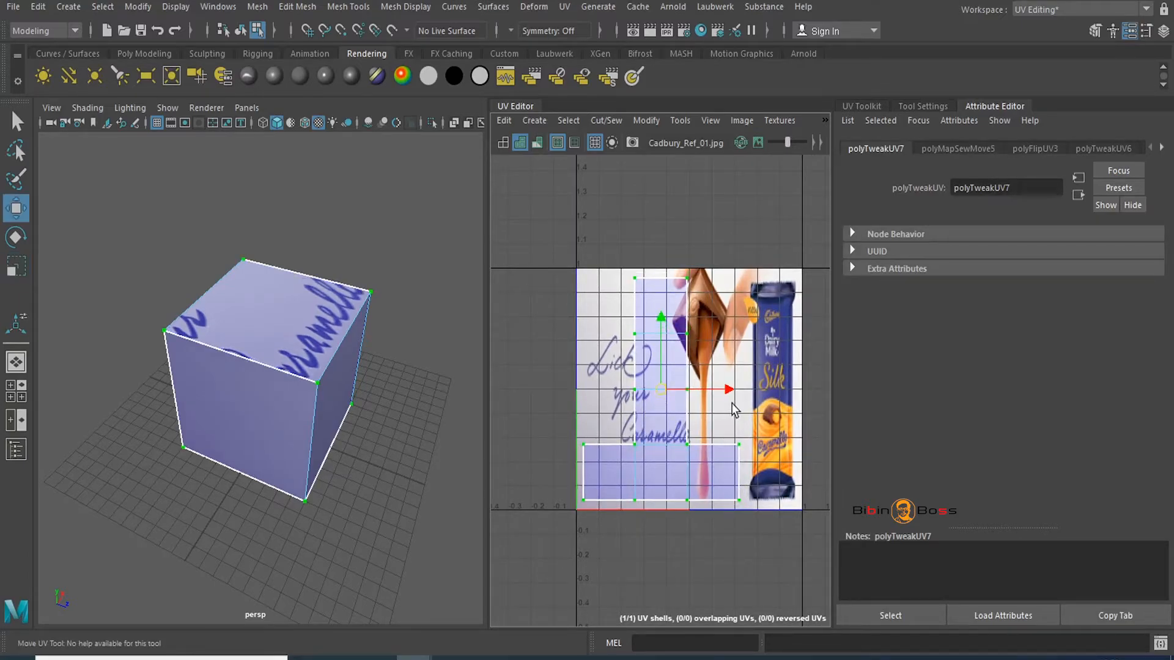
{"action": "left_click_drag", "start_coordinate": [732, 404], "coordinate": [754, 392]}
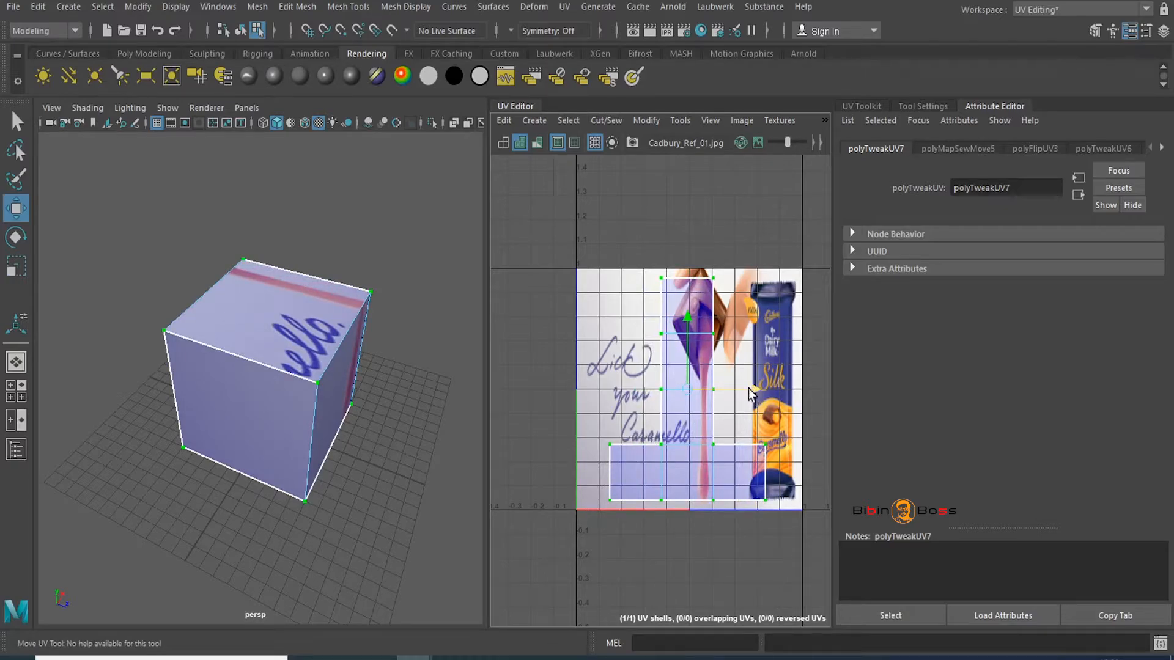
- Return from UV editing to object mode with the cube selected
{"action": "right_click_drag", "start_coordinate": [267, 327], "coordinate": [332, 204]}
{"action": "scroll", "coordinate": [394, 413], "scroll_direction": "down", "scroll_amount": 4}
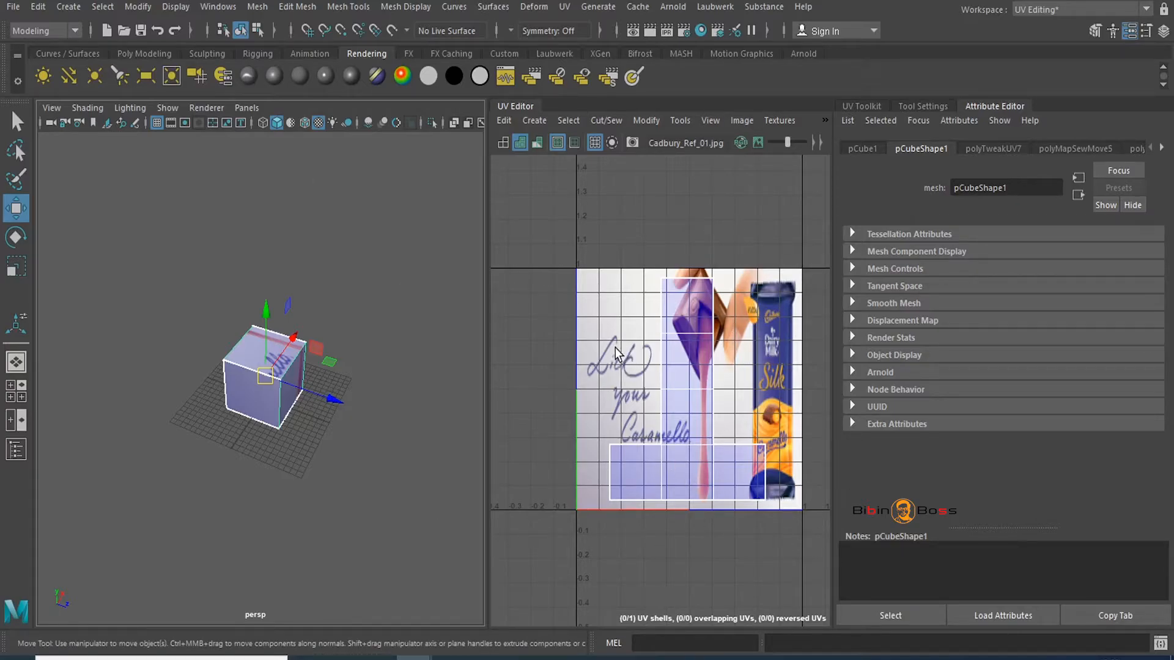
{"action": "right_click_drag", "start_coordinate": [211, 438], "coordinate": [389, 448], "text": "alt"}
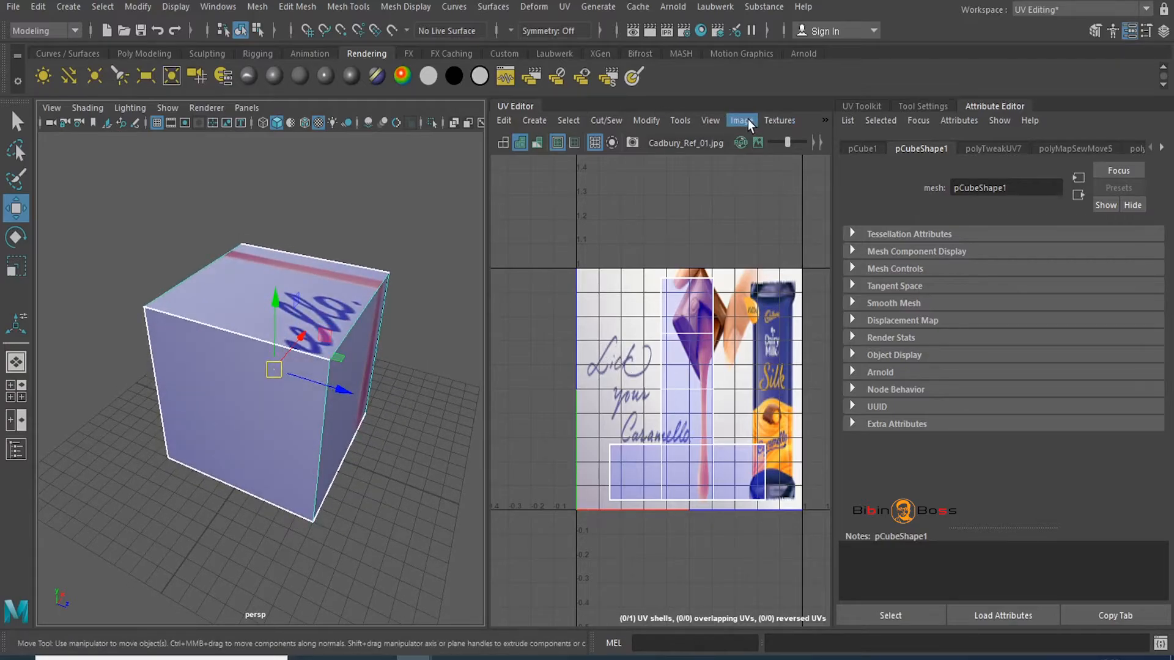
- Start saving the scene under a new name and create and enter a folder named Youtube in E:\Animation
{"action": "key", "text": "ctrl+shift+s"}
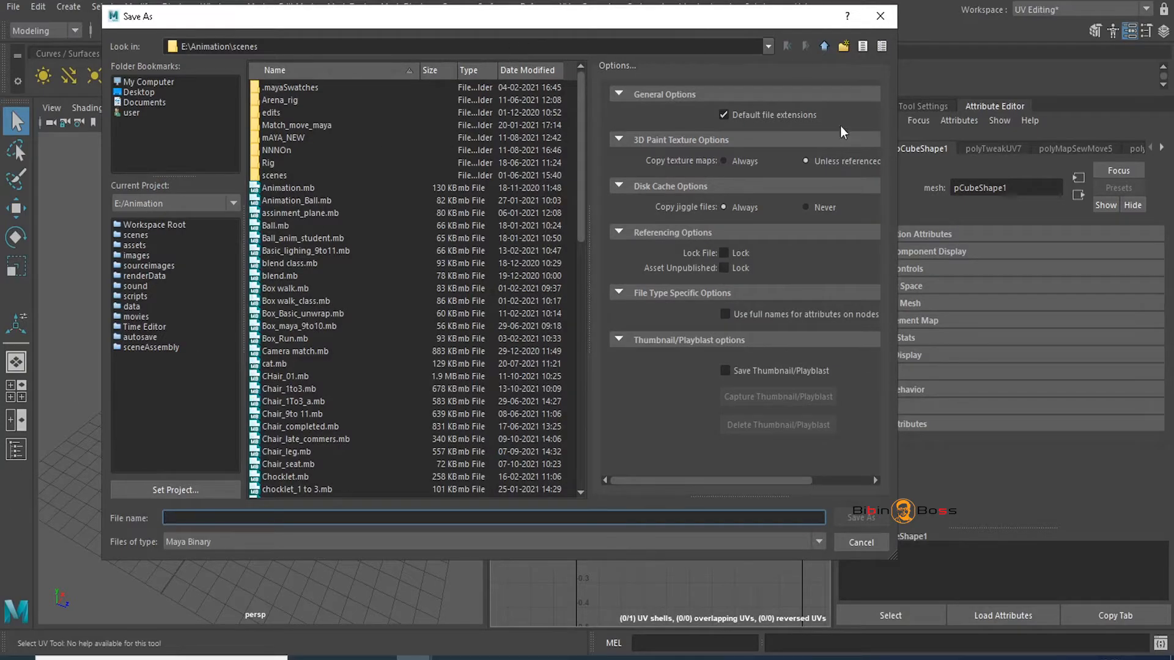
{"action": "left_click", "coordinate": [824, 46]}
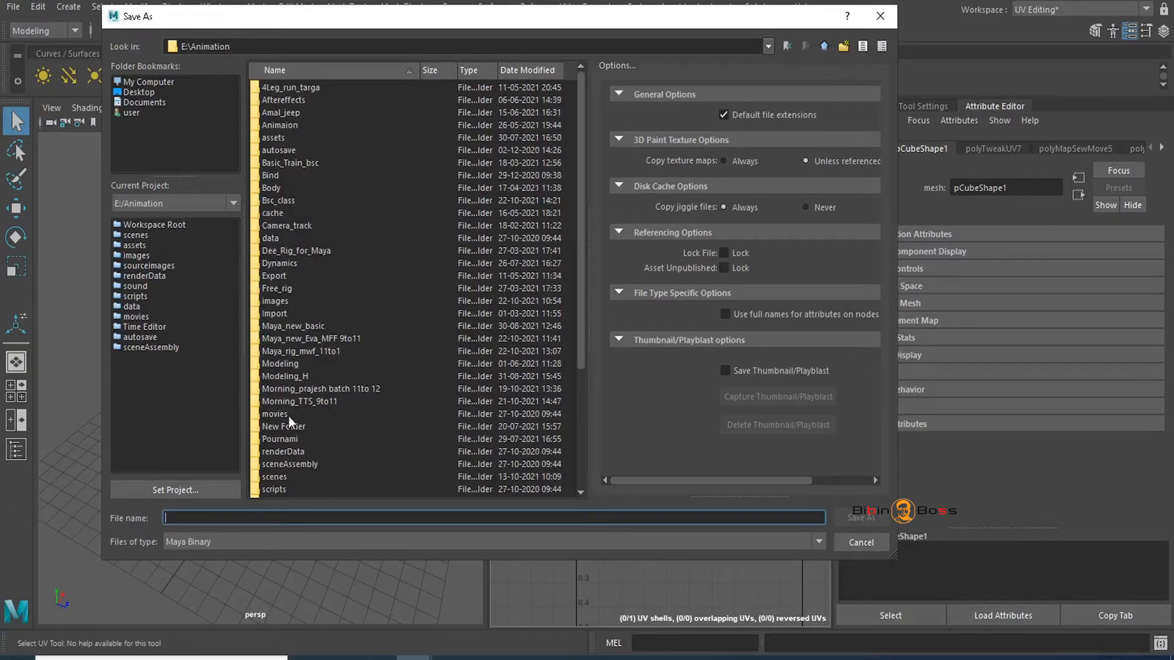
{"action": "double_click", "coordinate": [308, 333]}
{"action": "left_click", "coordinate": [823, 46]}
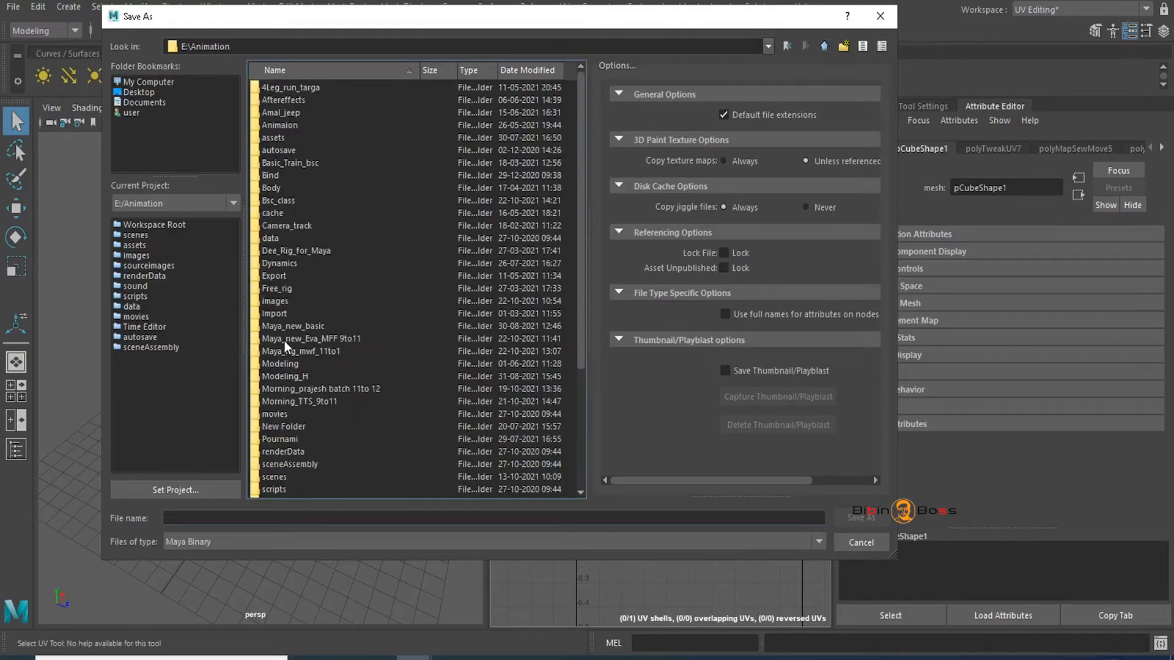
{"action": "left_click", "coordinate": [285, 340]}
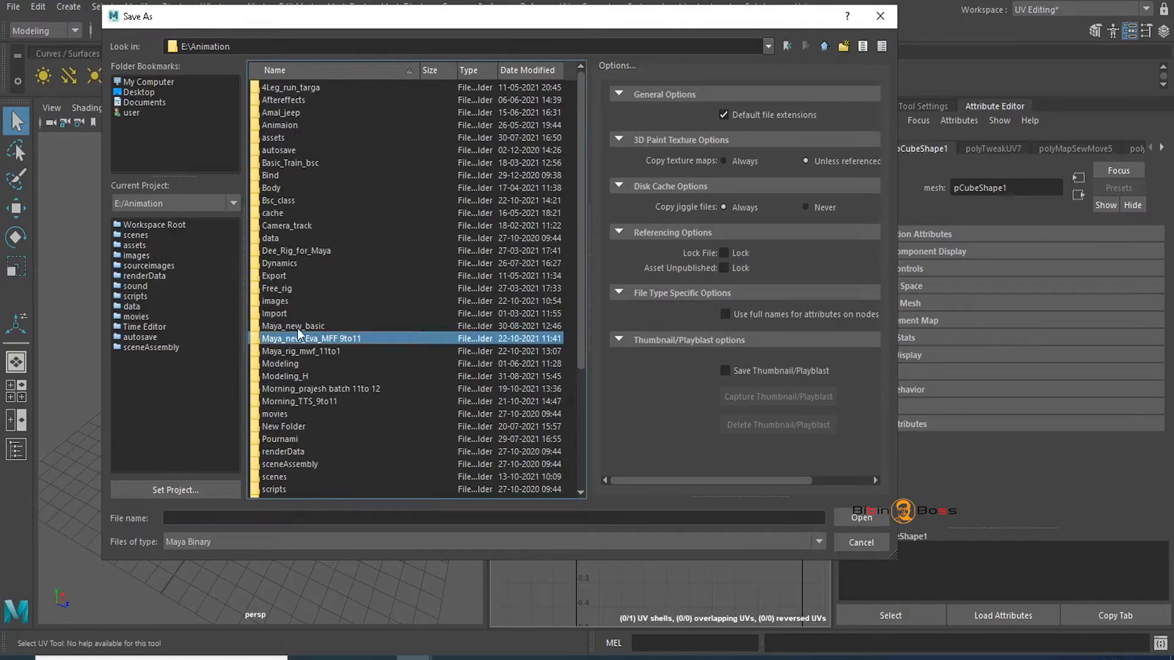
{"action": "left_click", "coordinate": [843, 47]}
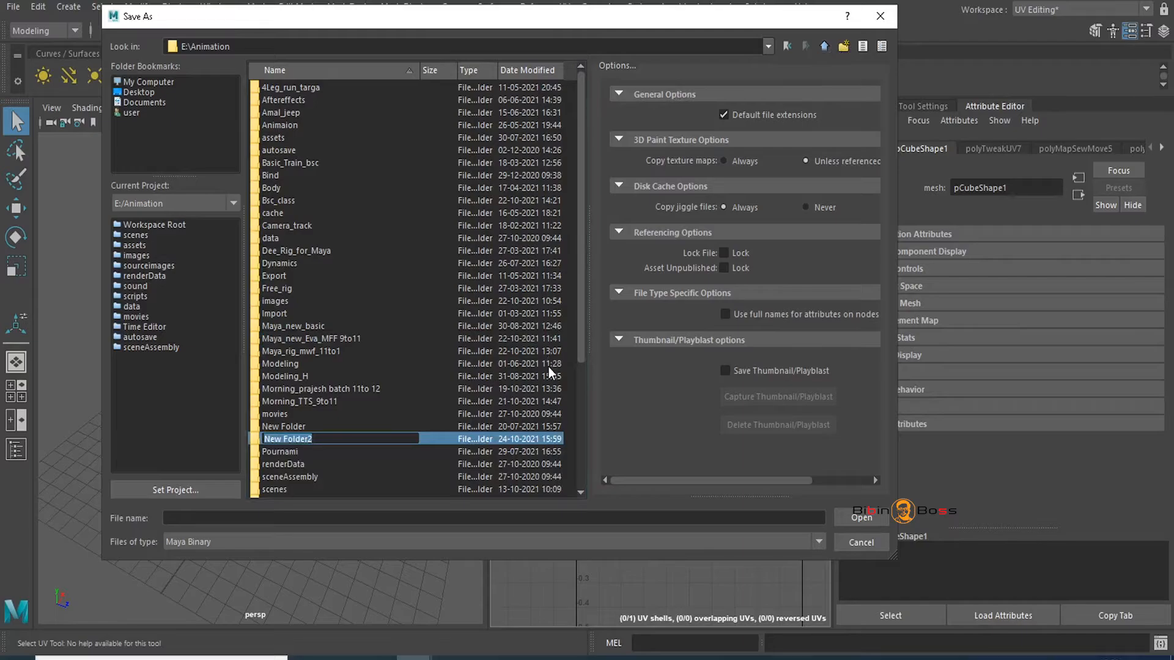
{"action": "type", "text": "Youtube"}
{"action": "key", "text": "Return"}
{"action": "key", "text": "Return"}
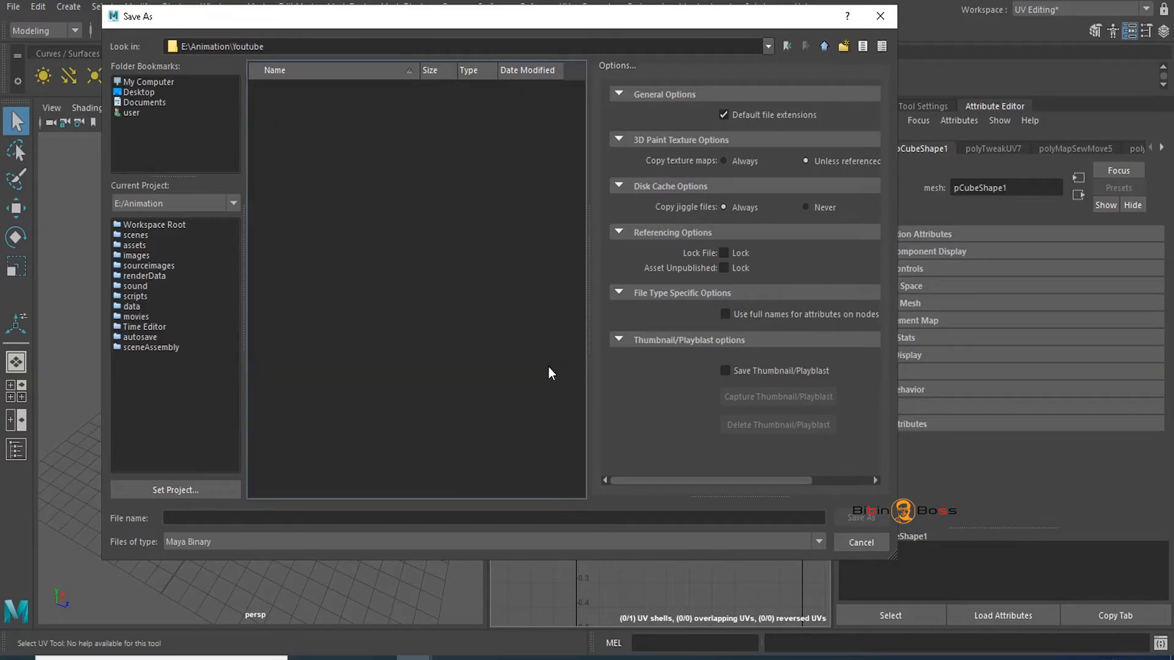
- Save the scene in the Youtube folder as Box in Maya Binary format
{"action": "left_click", "coordinate": [200, 518]}
{"action": "type", "text": "Box"}
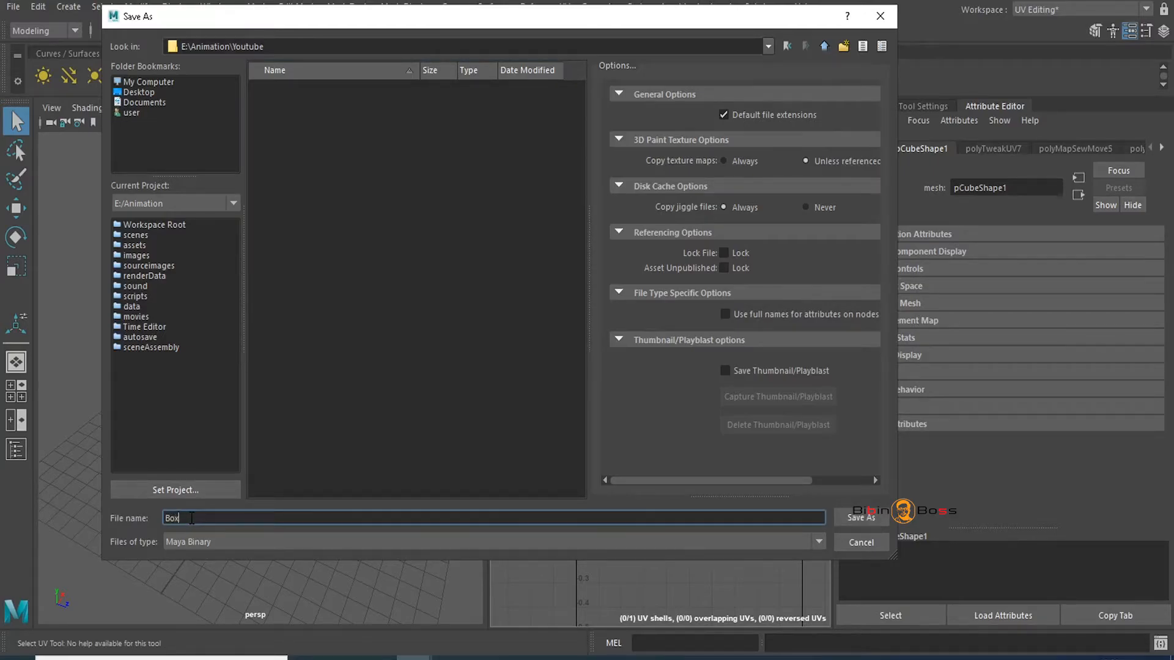
{"action": "key", "text": "Return"}
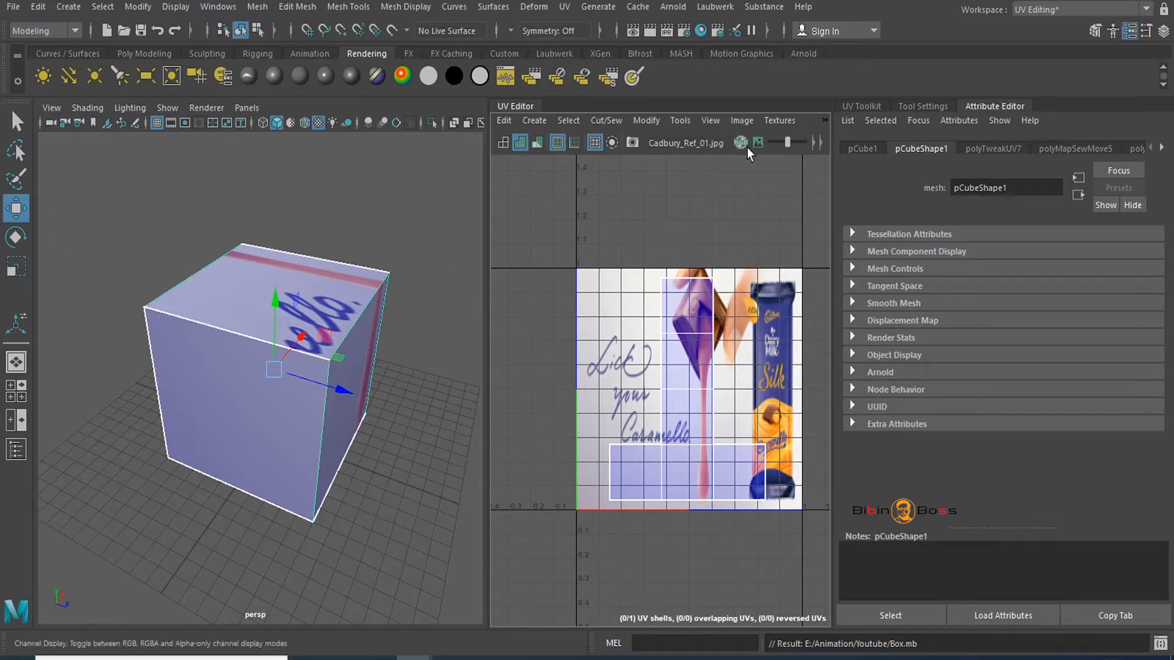
- Open the UV Snapshot options and browse to E:\Animation\Youtube as the output folder
{"action": "left_click", "coordinate": [738, 120]}
{"action": "left_click", "coordinate": [740, 121]}
{"action": "left_click", "coordinate": [742, 122]}
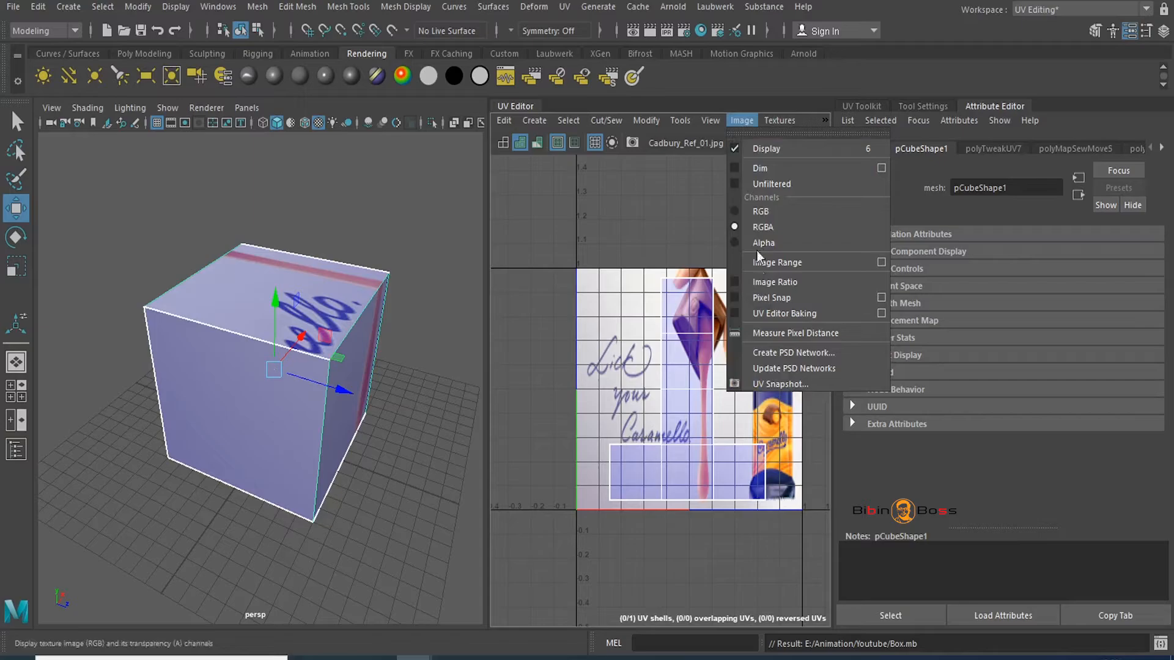
{"action": "left_click", "coordinate": [772, 384]}
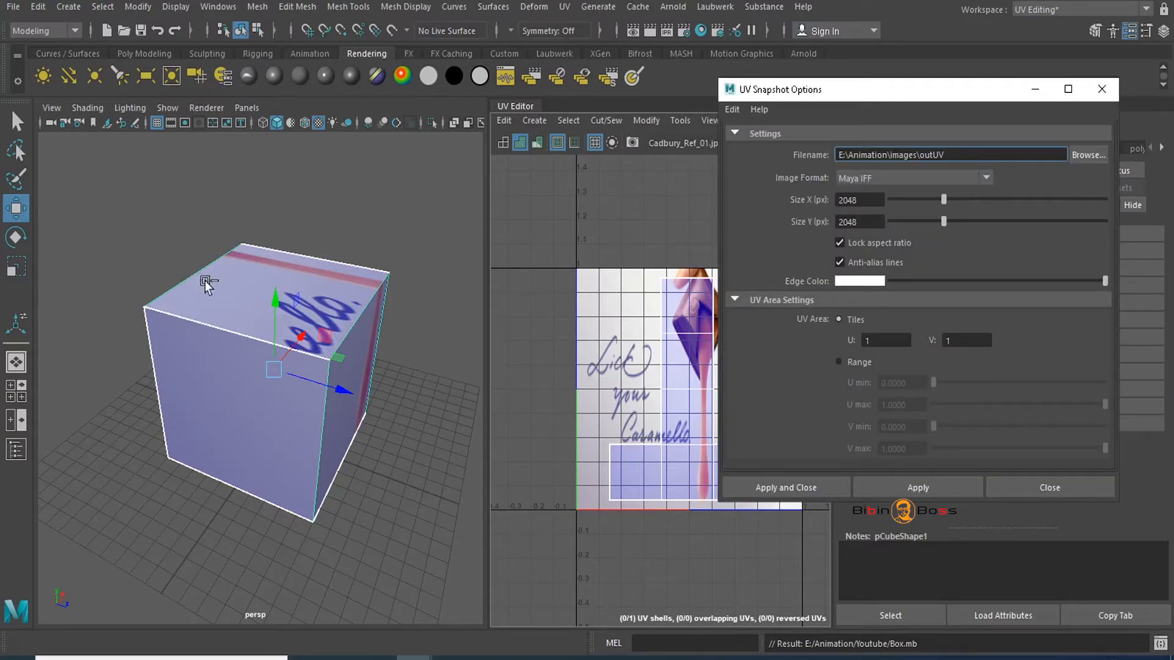
{"action": "left_click", "coordinate": [1088, 155]}
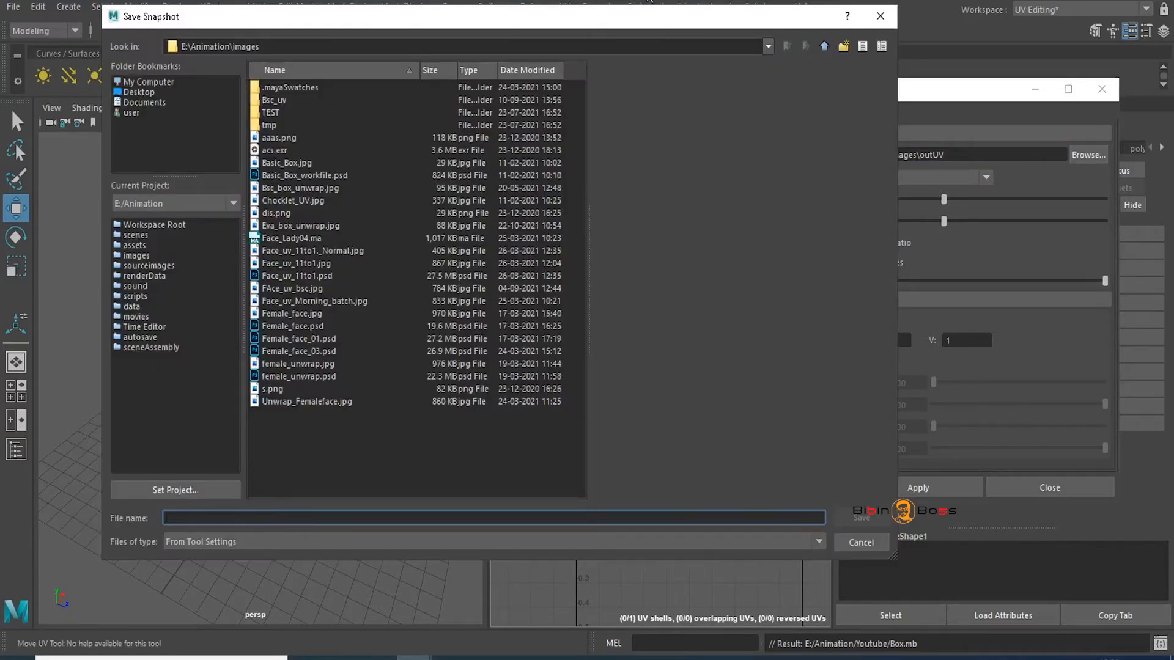
{"action": "left_click", "coordinate": [824, 46]}
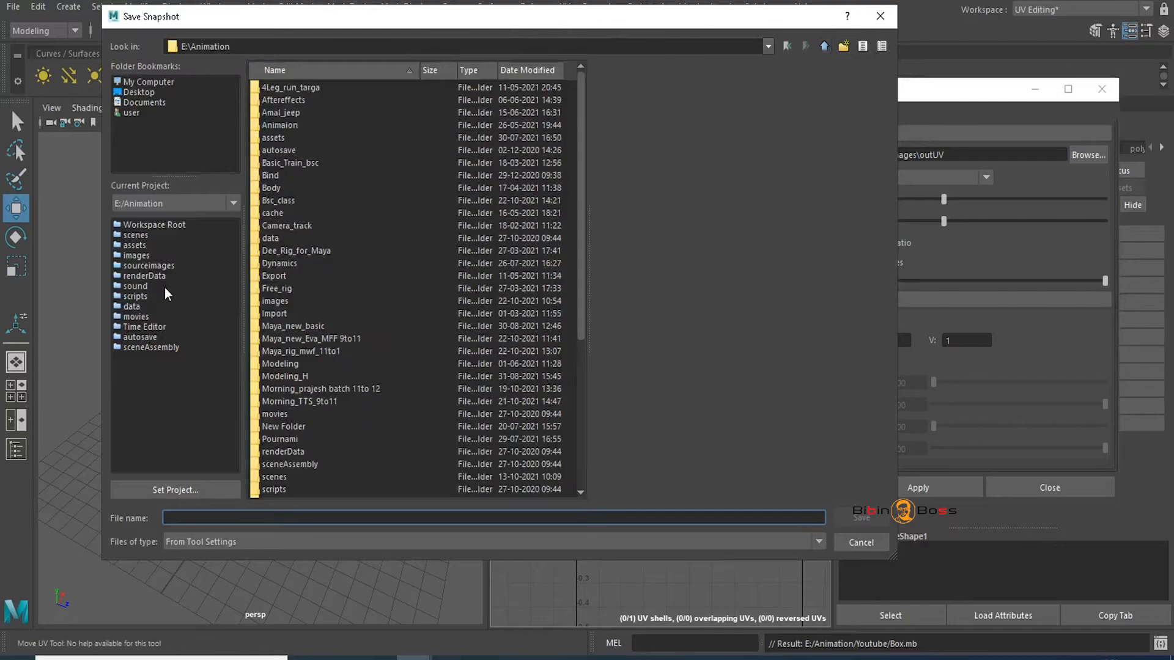
{"action": "left_click", "coordinate": [285, 472]}
{"action": "key", "text": "y"}
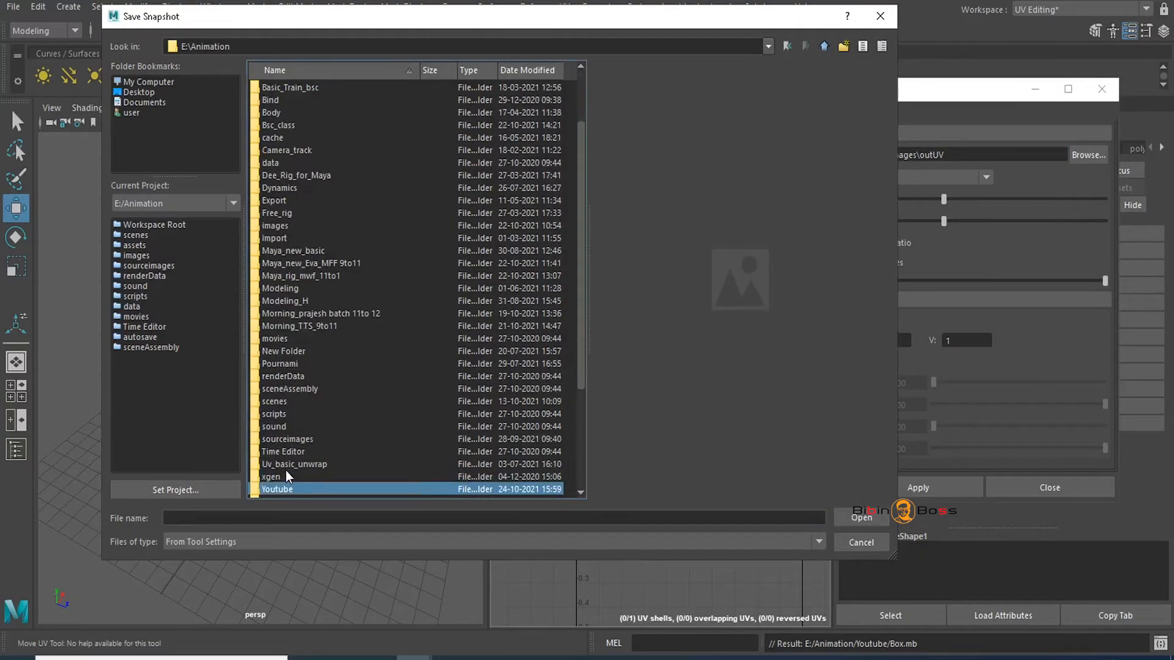
{"action": "double_click", "coordinate": [280, 489]}
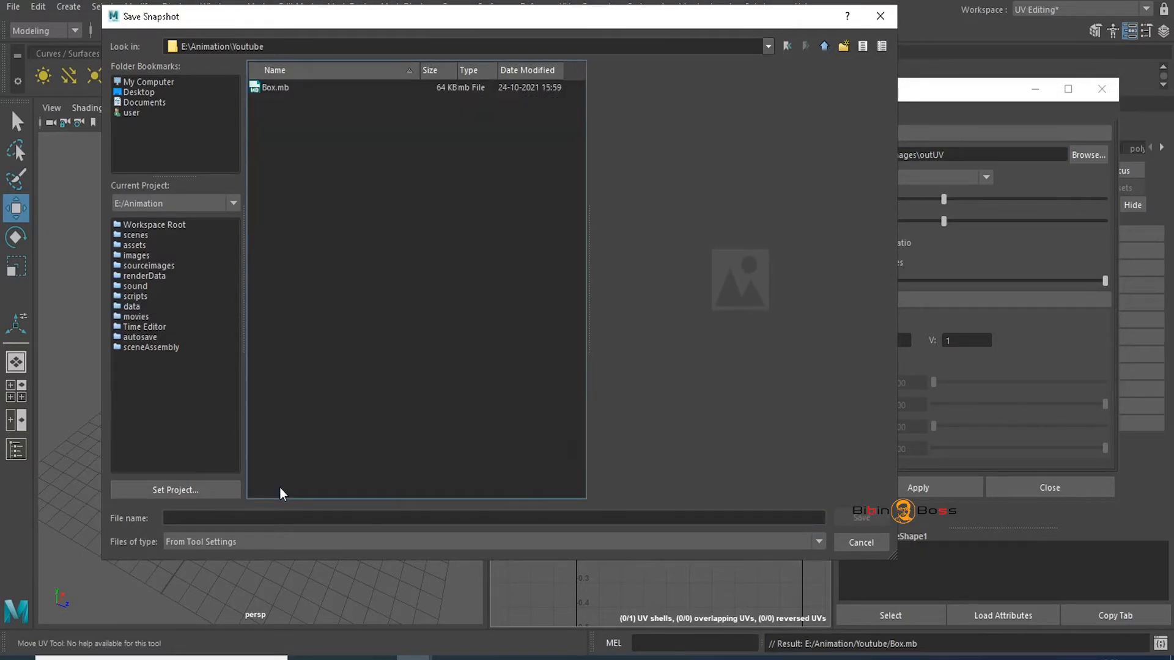
- Set the UV snapshot's file name to box_unwrap
{"action": "left_click", "coordinate": [250, 518]}
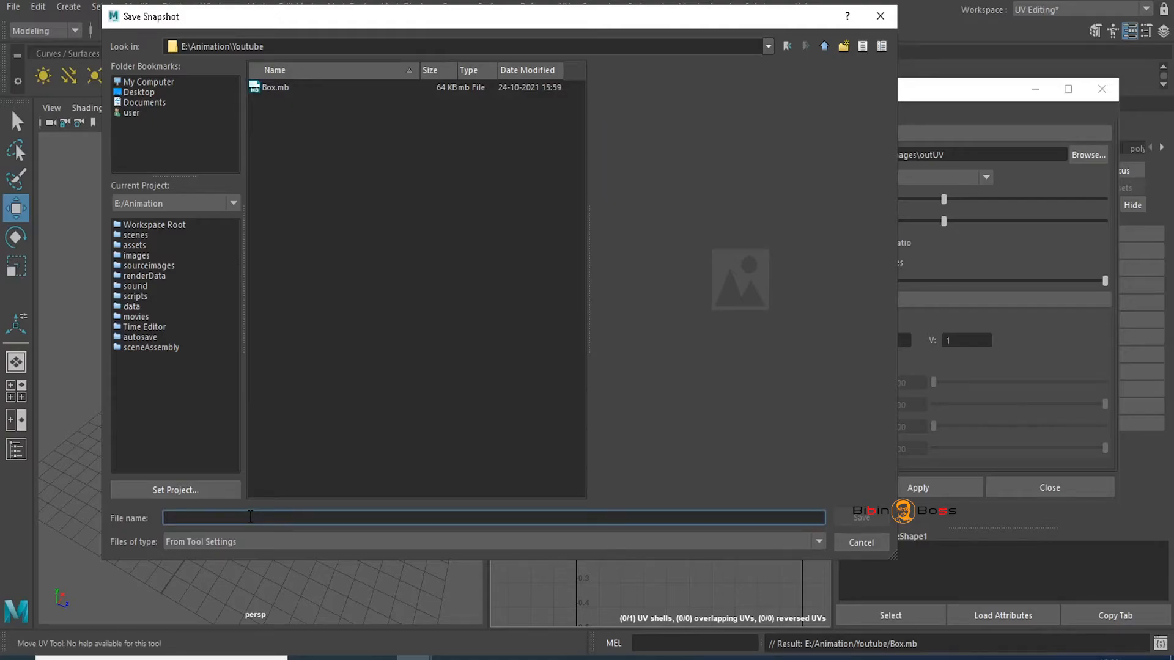
{"action": "type", "text": "box"}
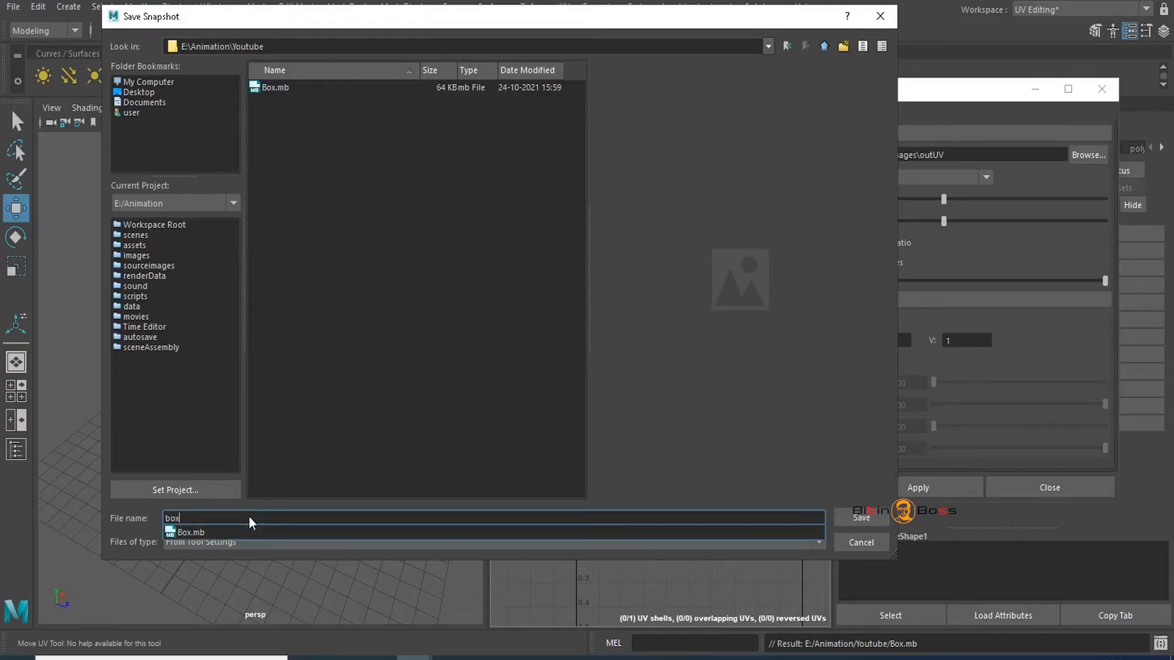
{"action": "type", "text": "_u"}
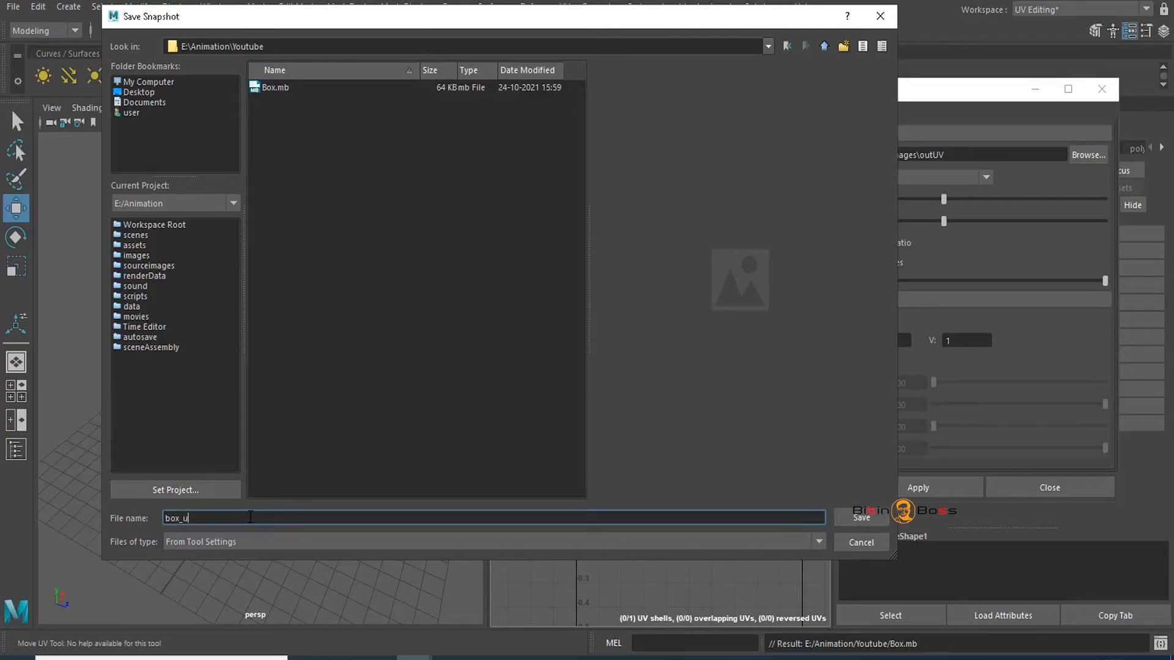
{"action": "type", "text": "nwrap"}
{"action": "left_click", "coordinate": [862, 517]}
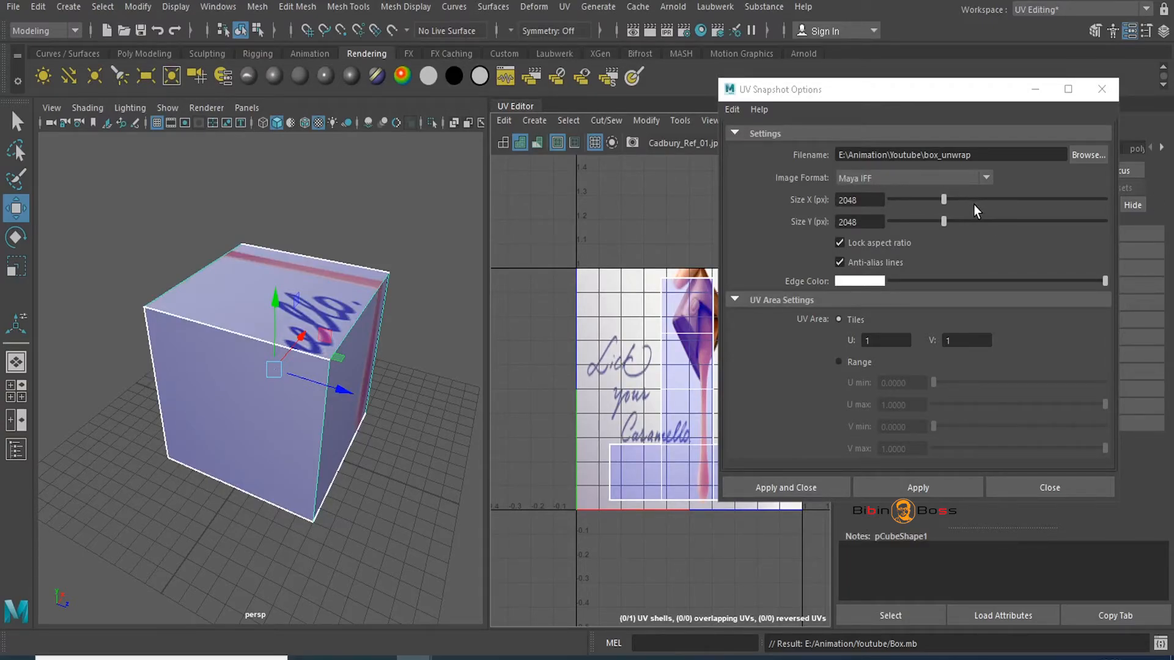
- Set the UV snapshot's image format to JPEG, export it and close the options
{"action": "left_click", "coordinate": [920, 173]}
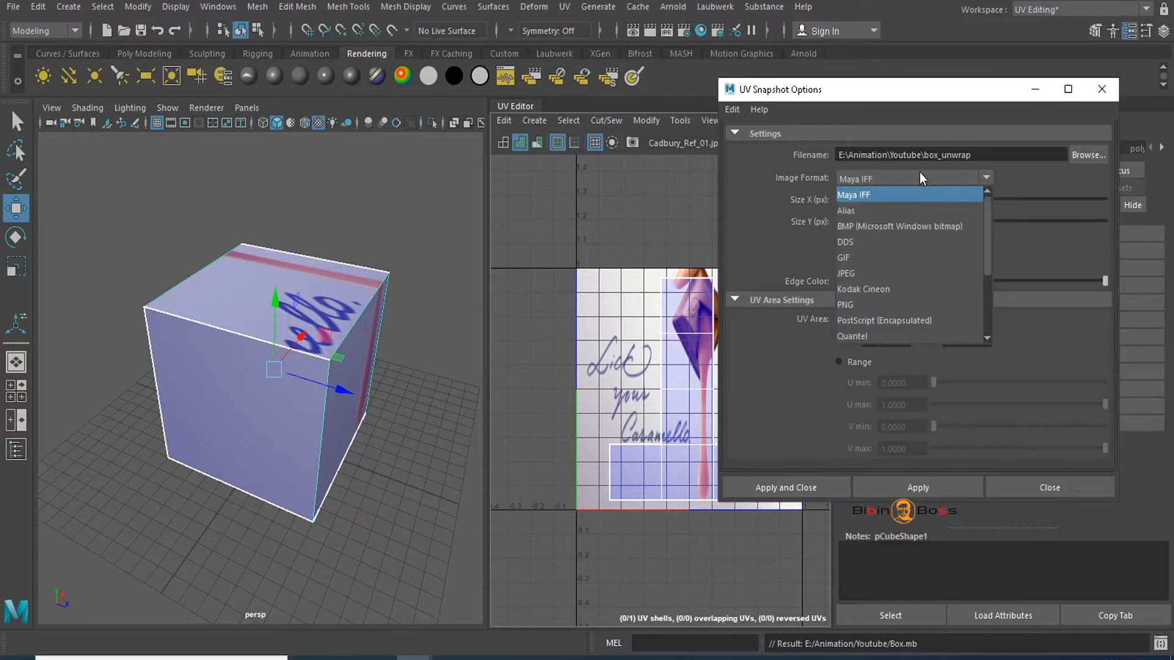
{"action": "left_click", "coordinate": [868, 272]}
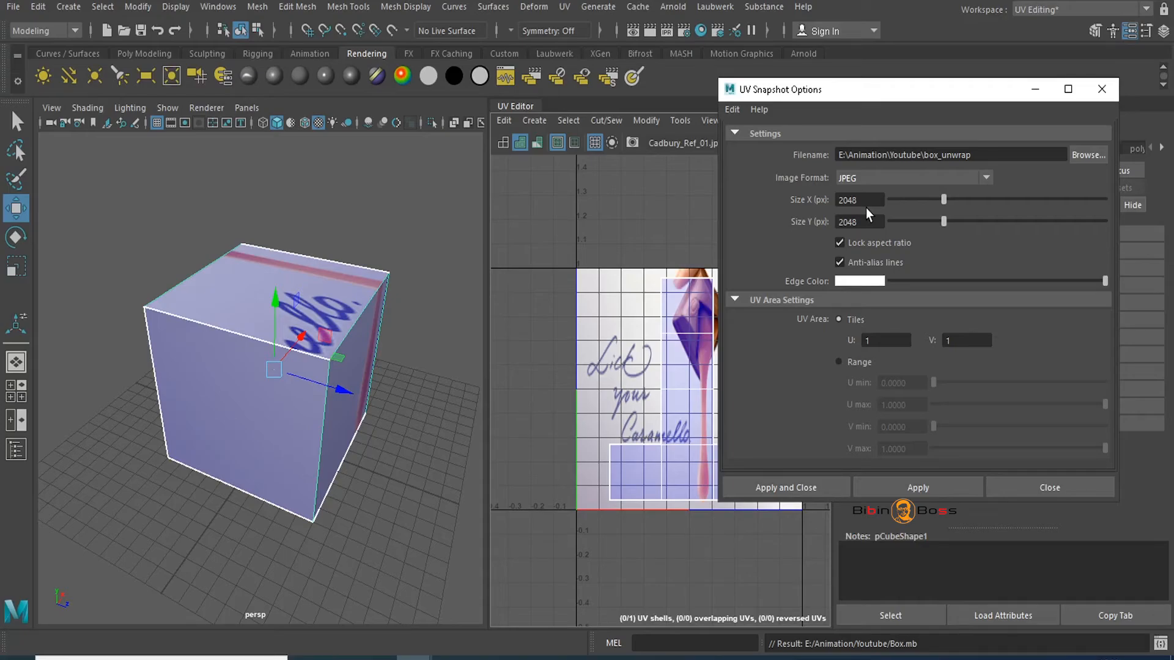
{"action": "left_click", "coordinate": [802, 489]}
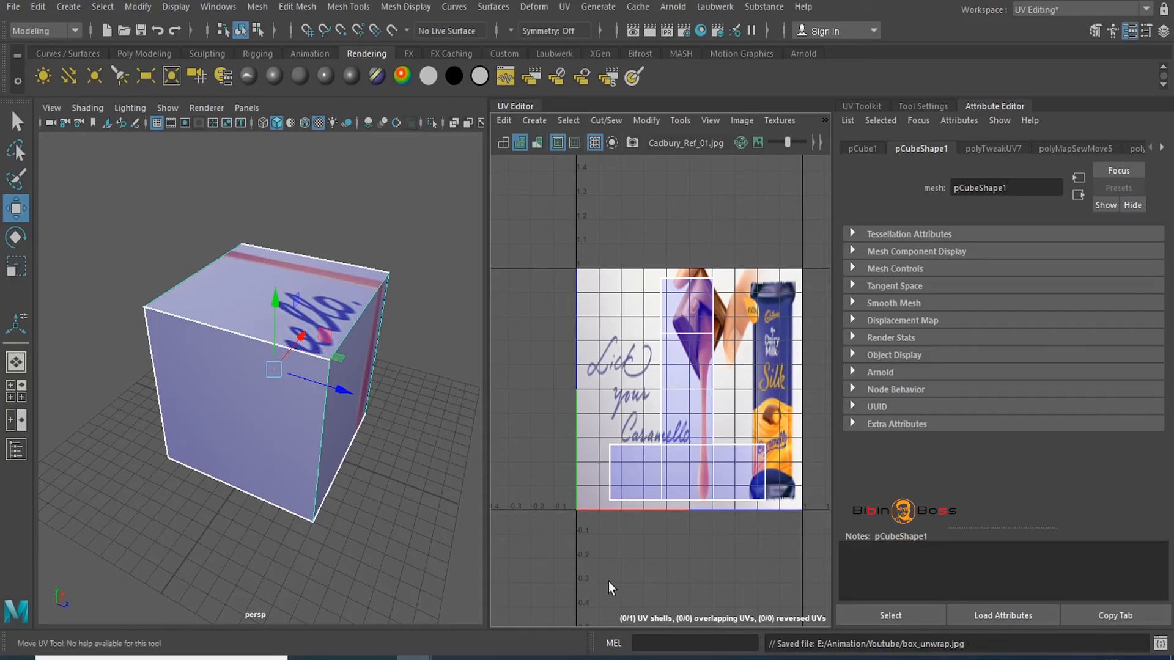
- Switch to File Explorer and browse to the E:\Animation\Youtube folder
{"action": "left_click", "coordinate": [380, 658]}
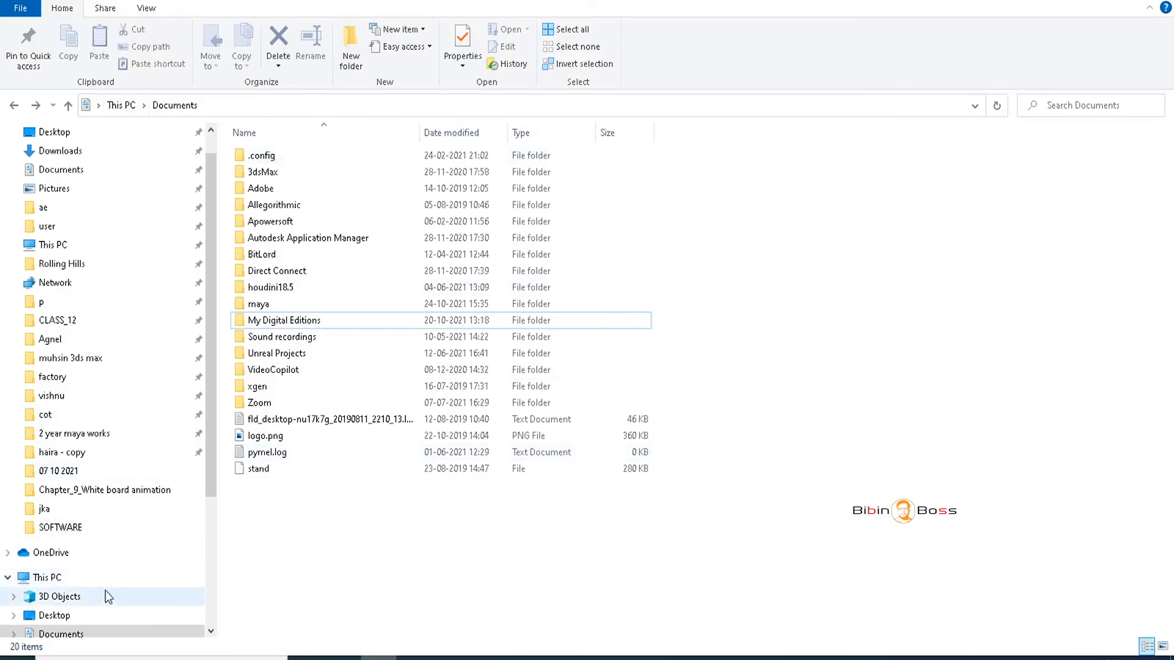
{"action": "left_click", "coordinate": [61, 578]}
{"action": "double_click", "coordinate": [694, 283]}
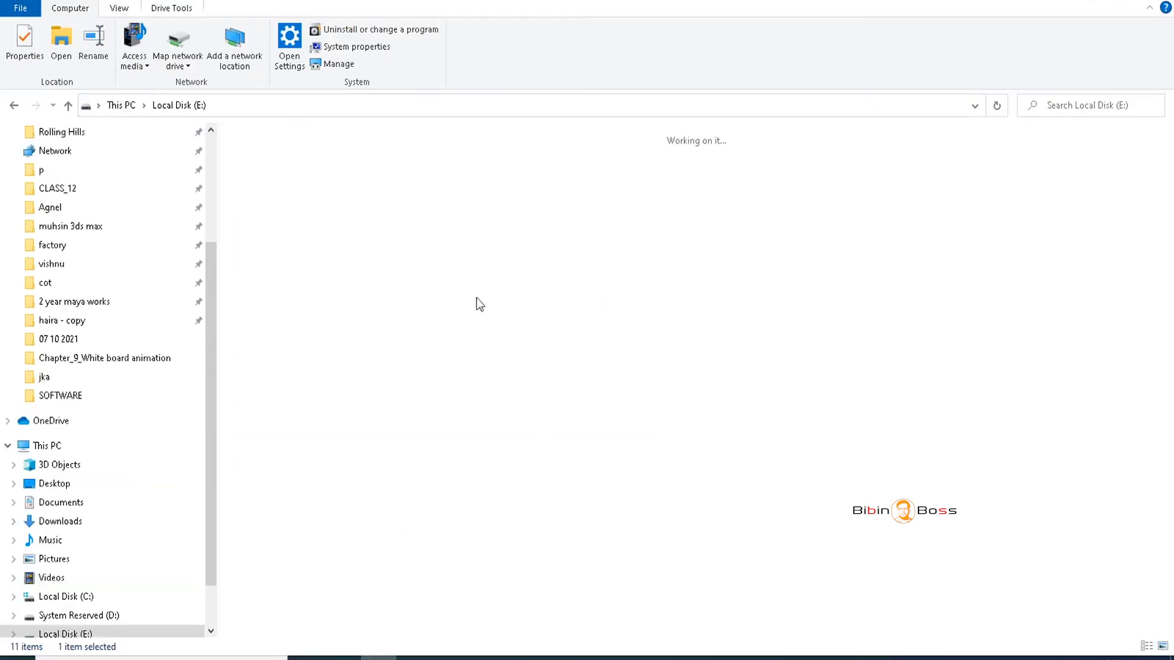
{"action": "left_click", "coordinate": [367, 151]}
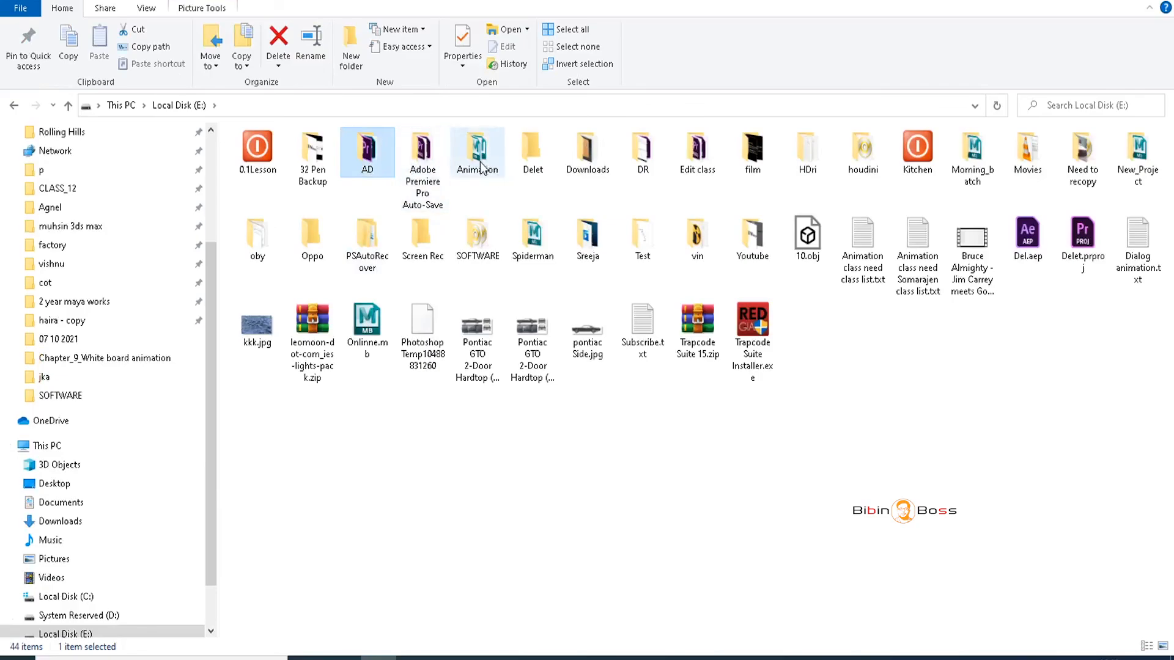
{"action": "double_click", "coordinate": [481, 168]}
{"action": "left_click", "coordinate": [331, 223]}
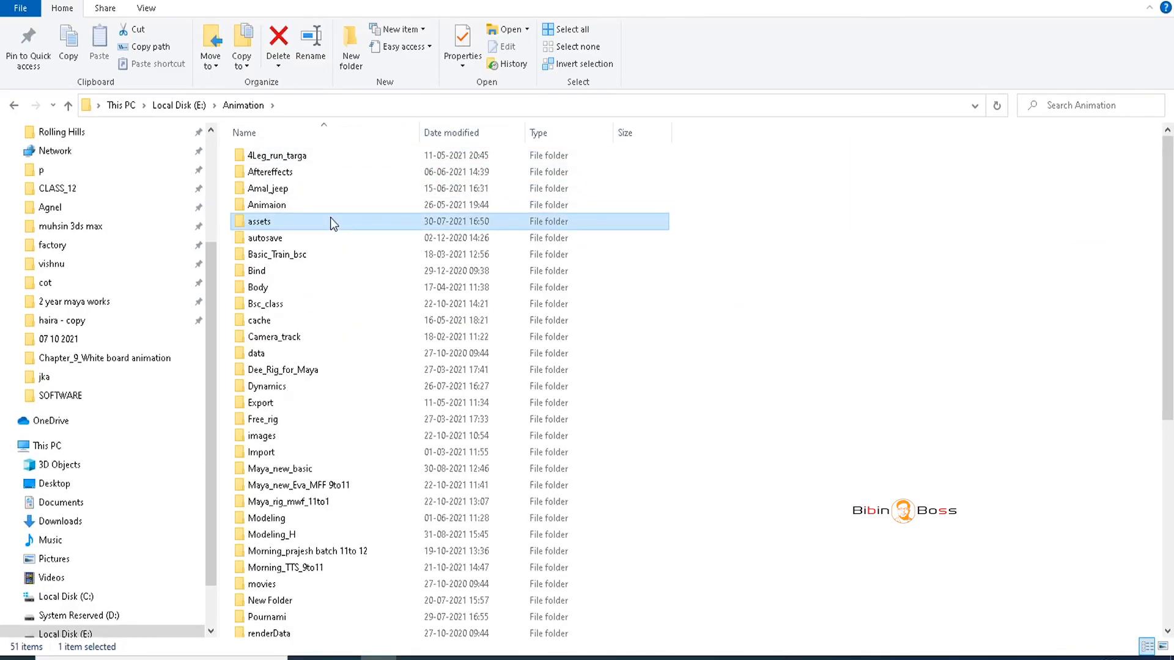
{"action": "key", "text": "y"}
{"action": "key", "text": "Return"}
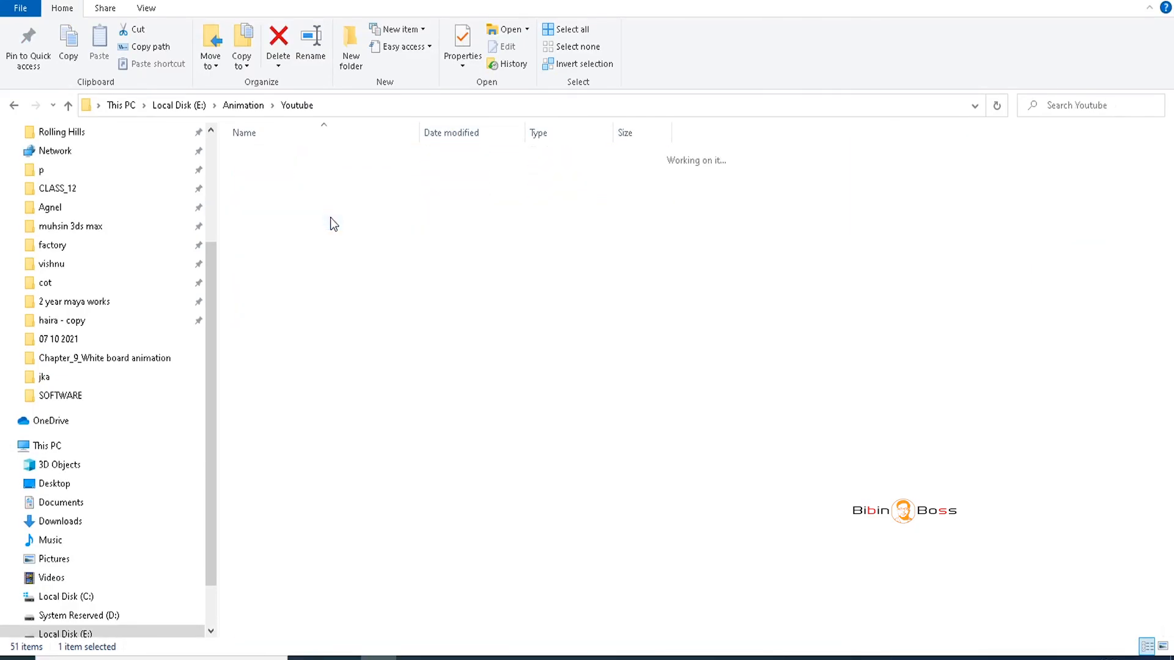
- Open box_unwrap.jpg in the image viewer to inspect the exported UV snapshot
{"action": "left_click", "coordinate": [335, 177]}
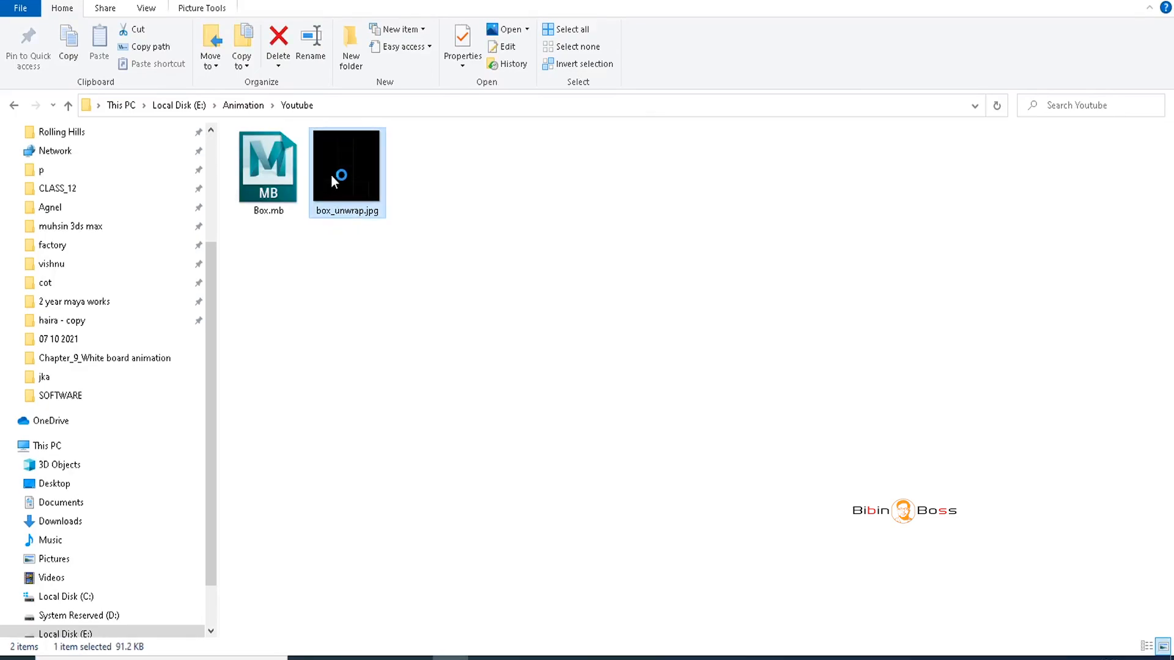
{"action": "double_click", "coordinate": [333, 176]}
{"action": "left_click", "coordinate": [1095, 3]}
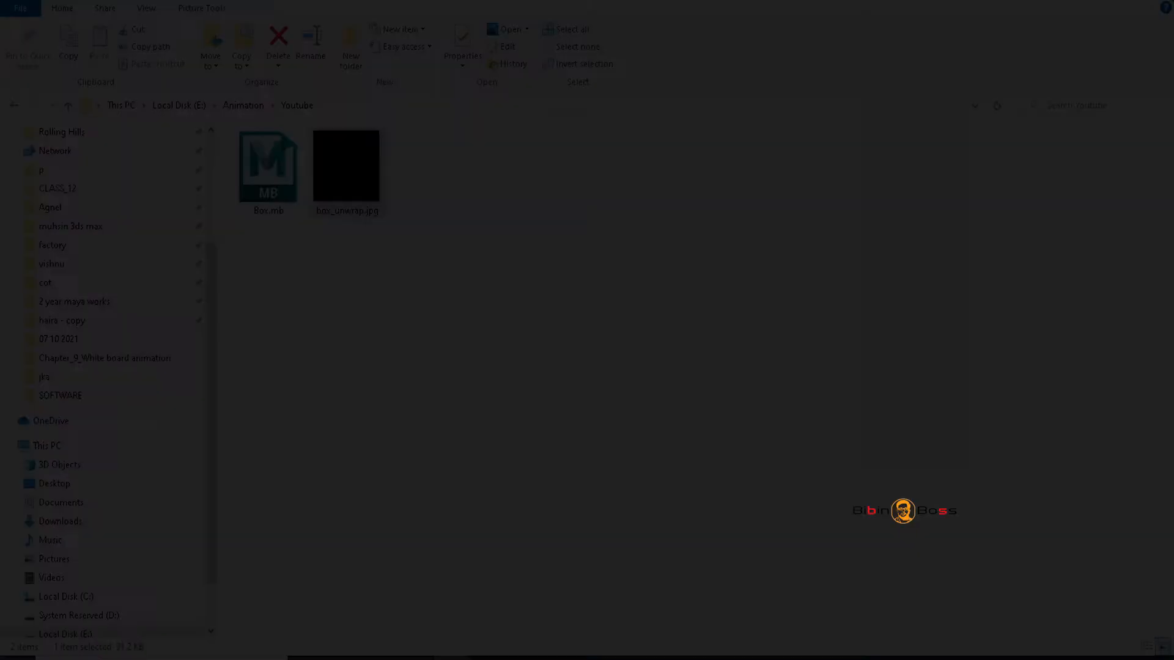